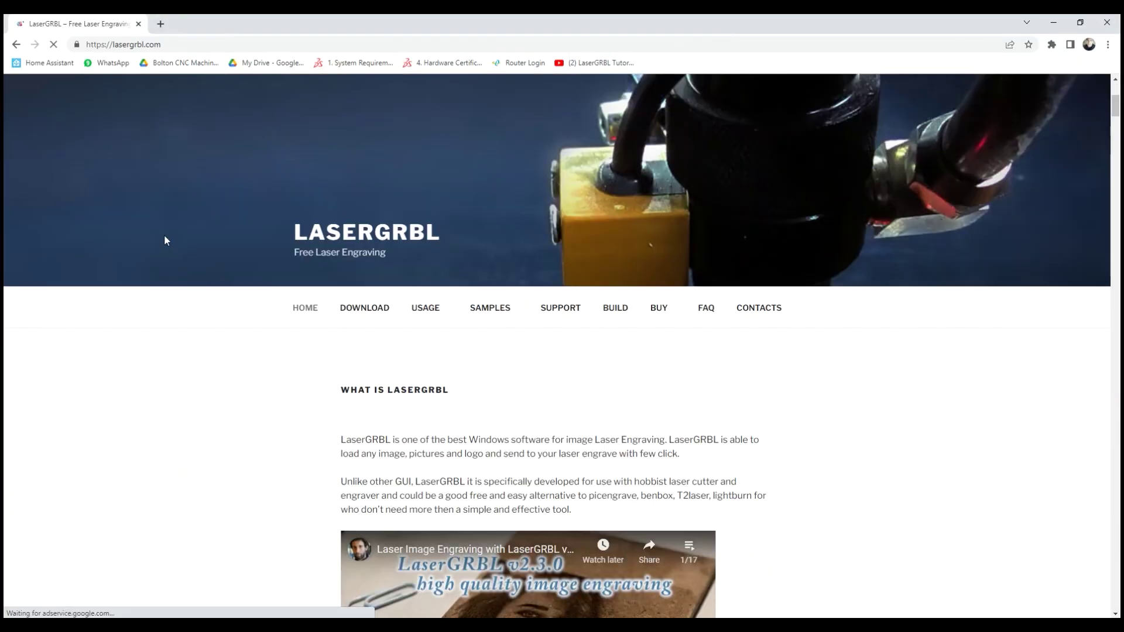
Scroll down the LaserGRBL homepage past the intro, Download and Features sections
scroll(166, 240, down, 5)
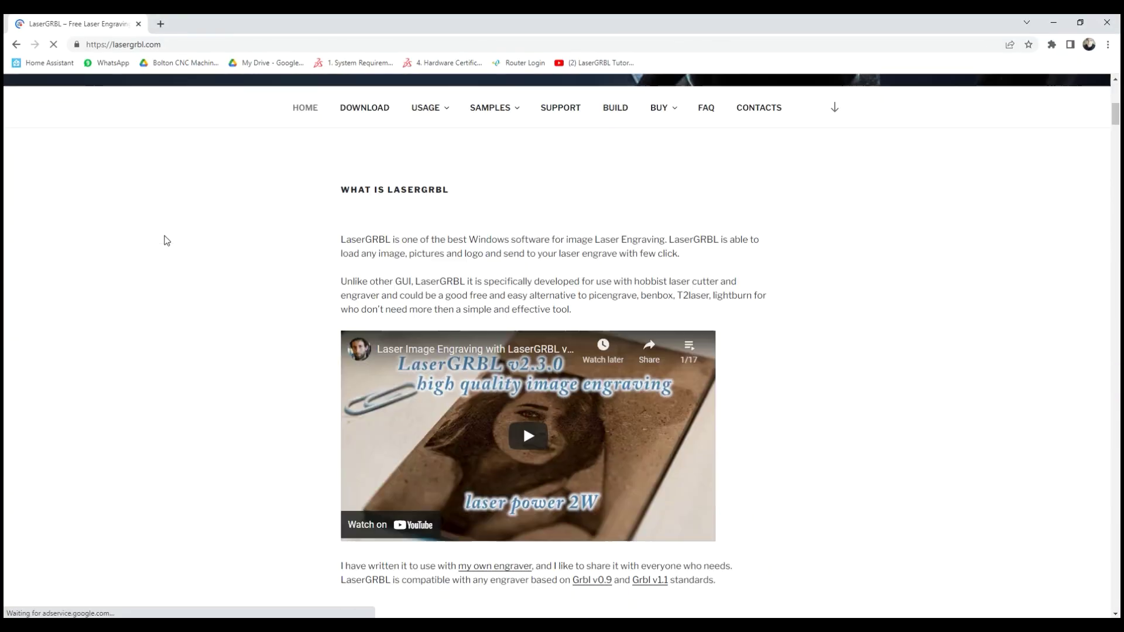
scroll(166, 240, down, 15)
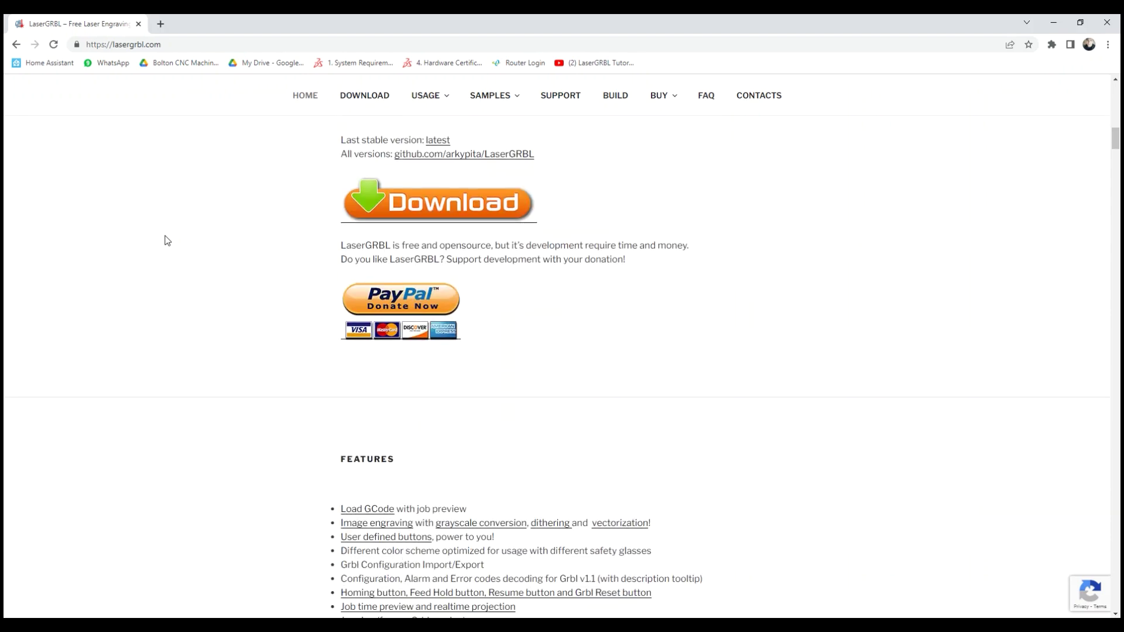
scroll(166, 241, down, 8)
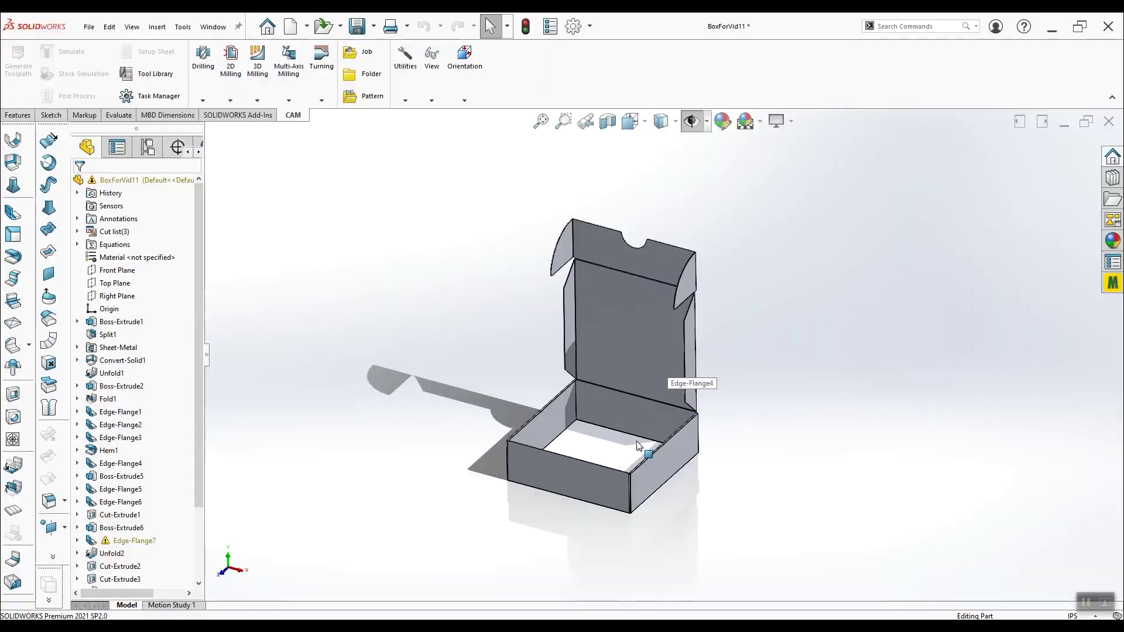
Open Manage Equations for the box's width, height, depth and thick global variables
click(200, 160)
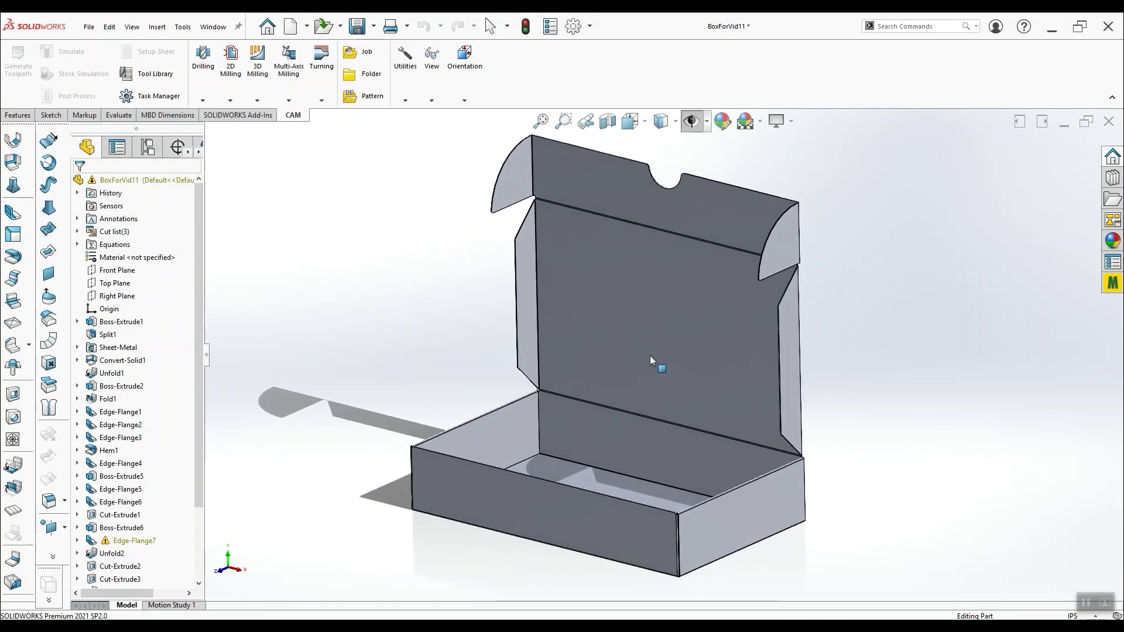
right_click(112, 245)
click(127, 253)
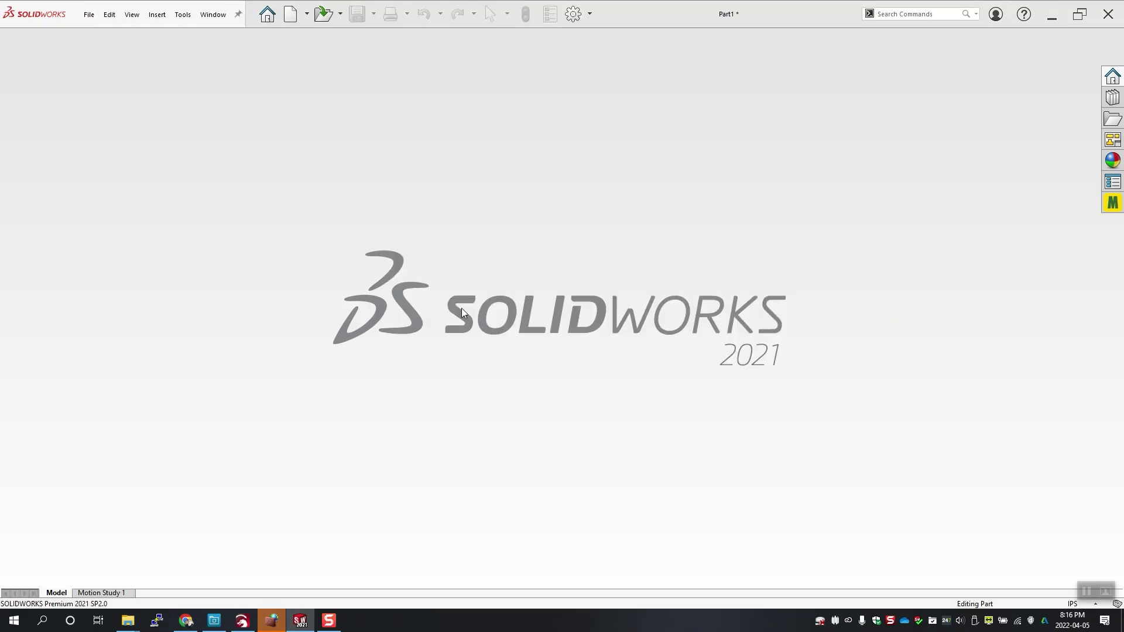
Sketch a rectangle on the Top Plane and dimension its side to 0.59
click(51, 102)
click(16, 53)
click(115, 258)
click(81, 62)
drag(672, 326, 738, 286)
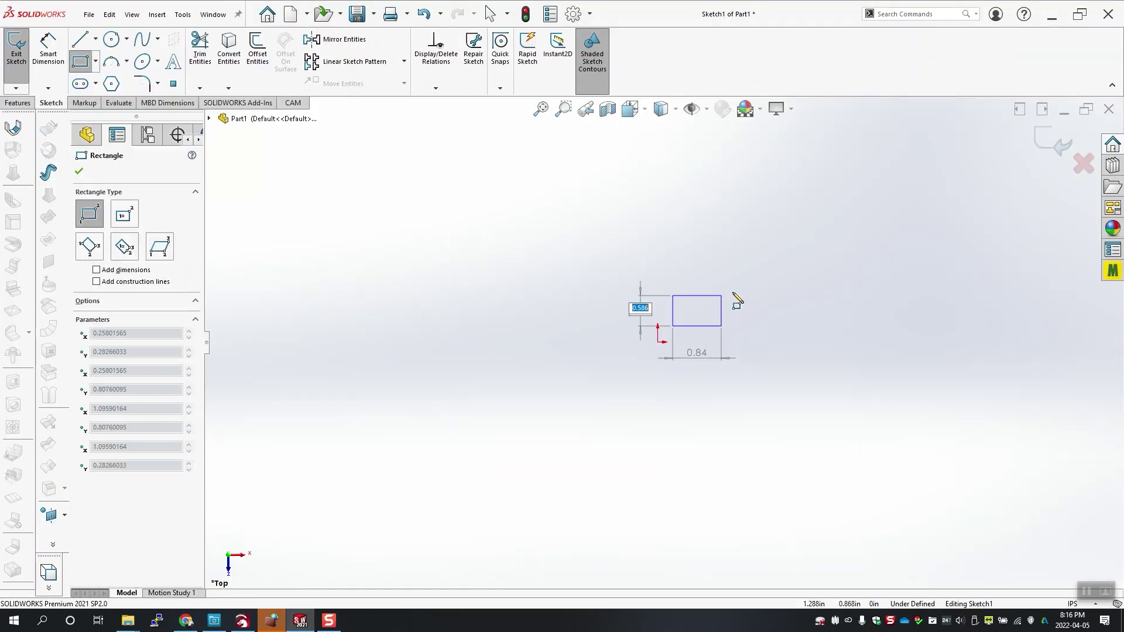
click(48, 50)
click(737, 306)
click(773, 319)
text(0.59)
key(Return)
Dimension the square's offset from the origin and extrude it into a tile
click(709, 326)
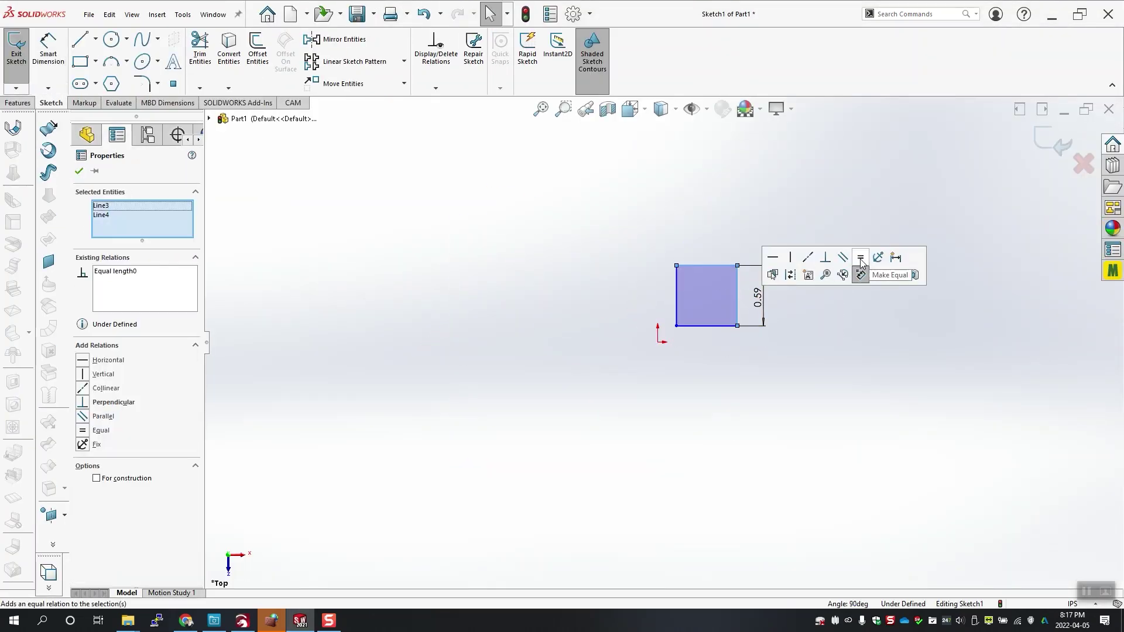
click(658, 342)
click(714, 373)
click(18, 103)
click(21, 52)
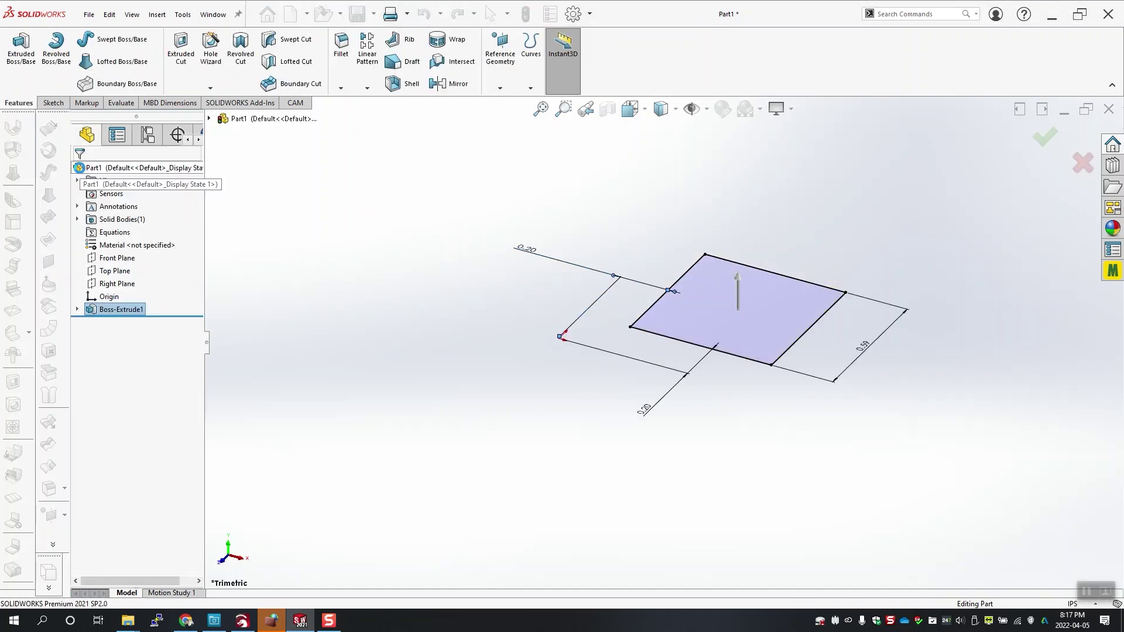
click(1044, 139)
Linear-pattern the tile in two directions at 20mm spacing into a 4-by-4 grid
click(367, 54)
click(811, 319)
click(679, 293)
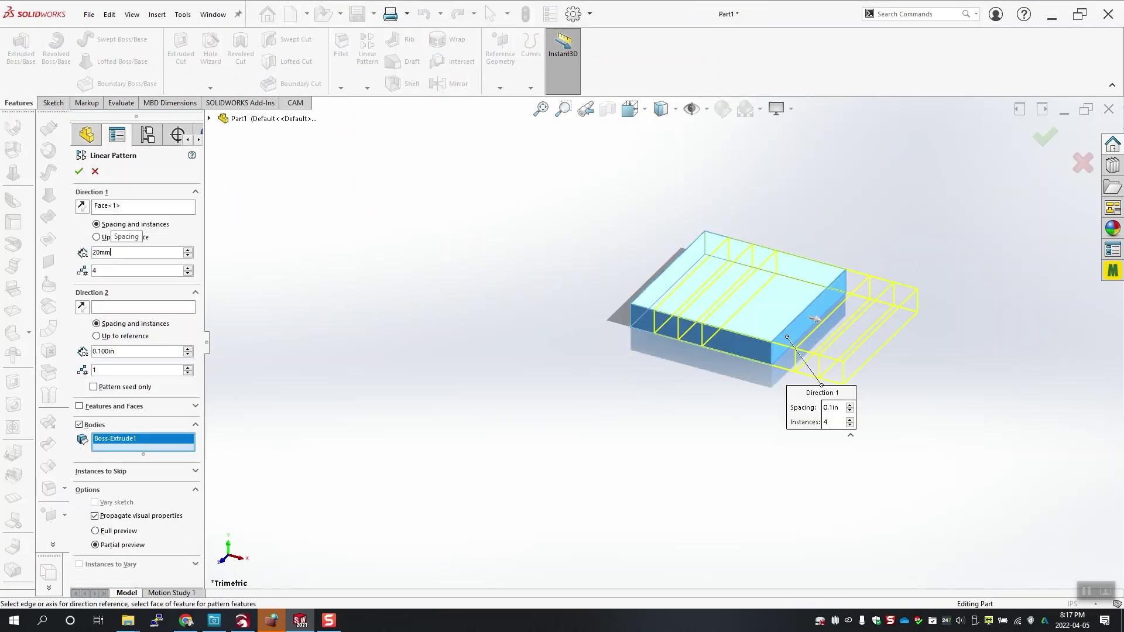
key(Return)
click(143, 306)
scroll(672, 357, down, 5)
click(643, 357)
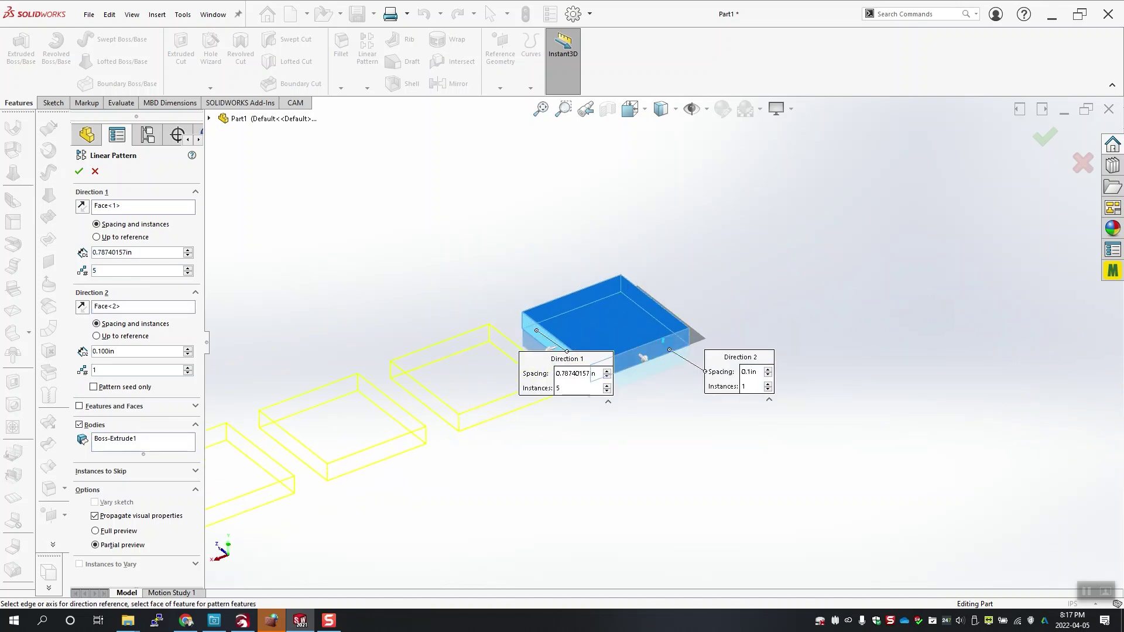
double_click(117, 350)
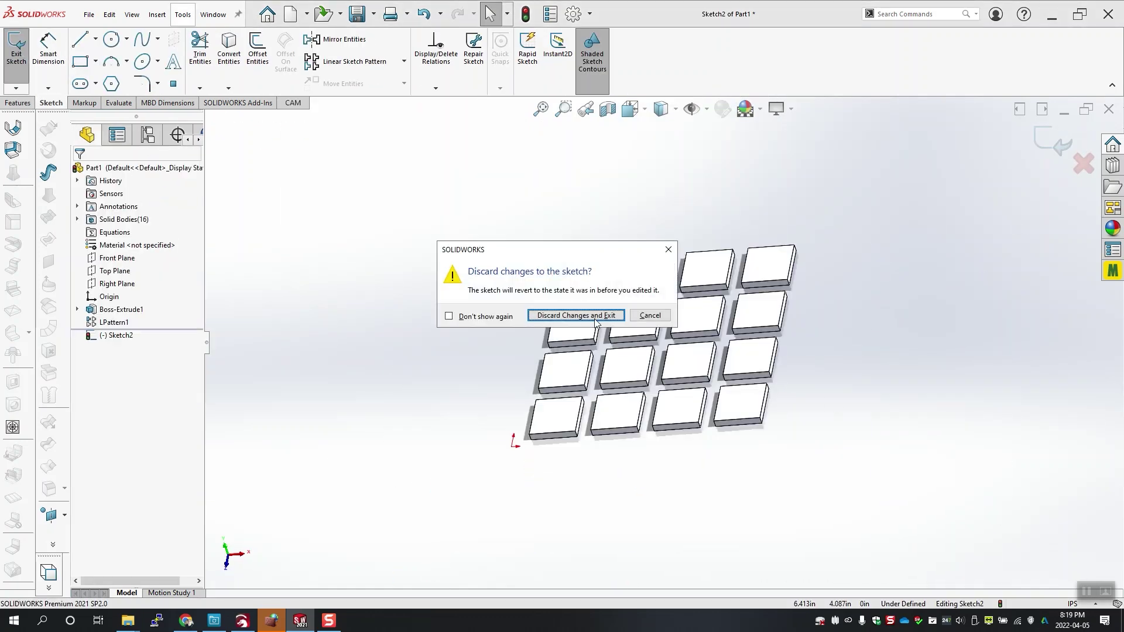
Export the tile top faces as the DXF file Grid1
click(576, 315)
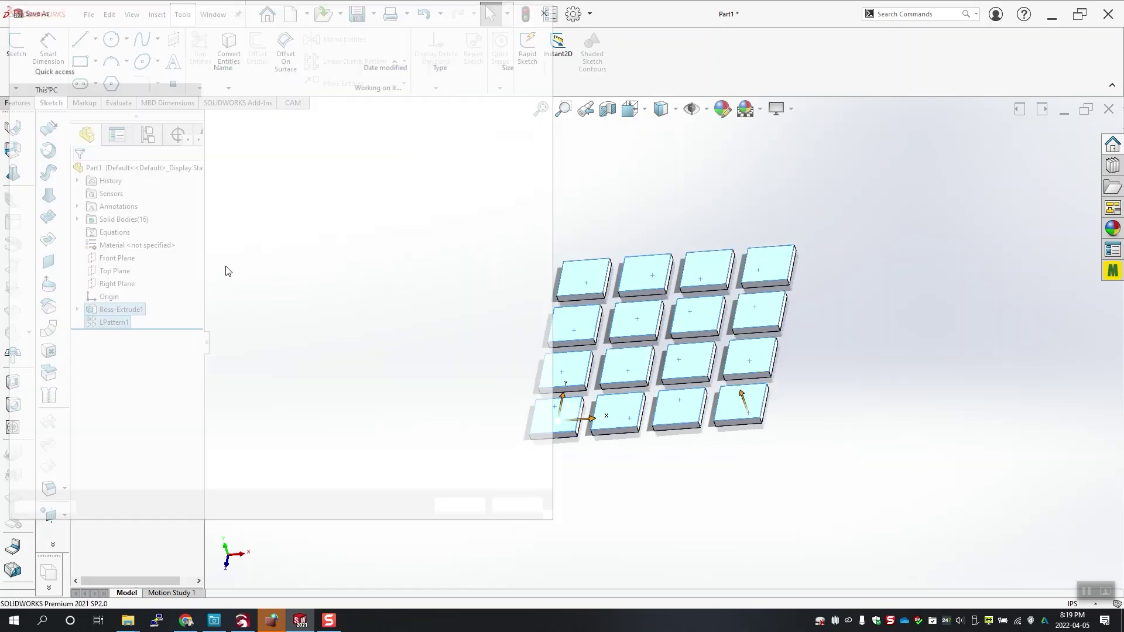
click(463, 508)
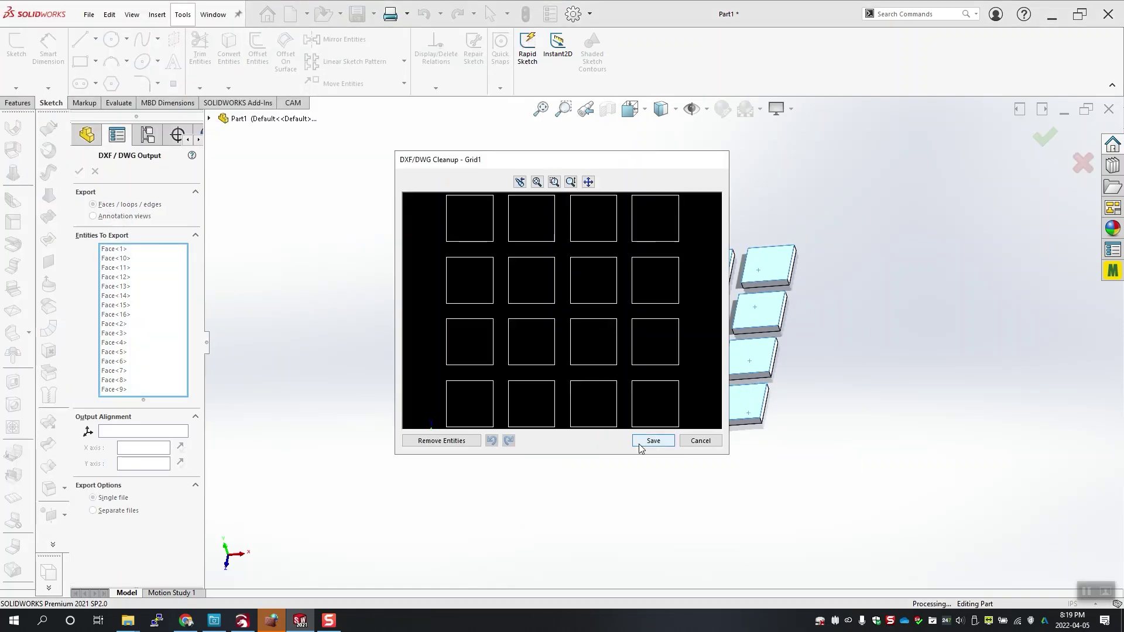
click(646, 442)
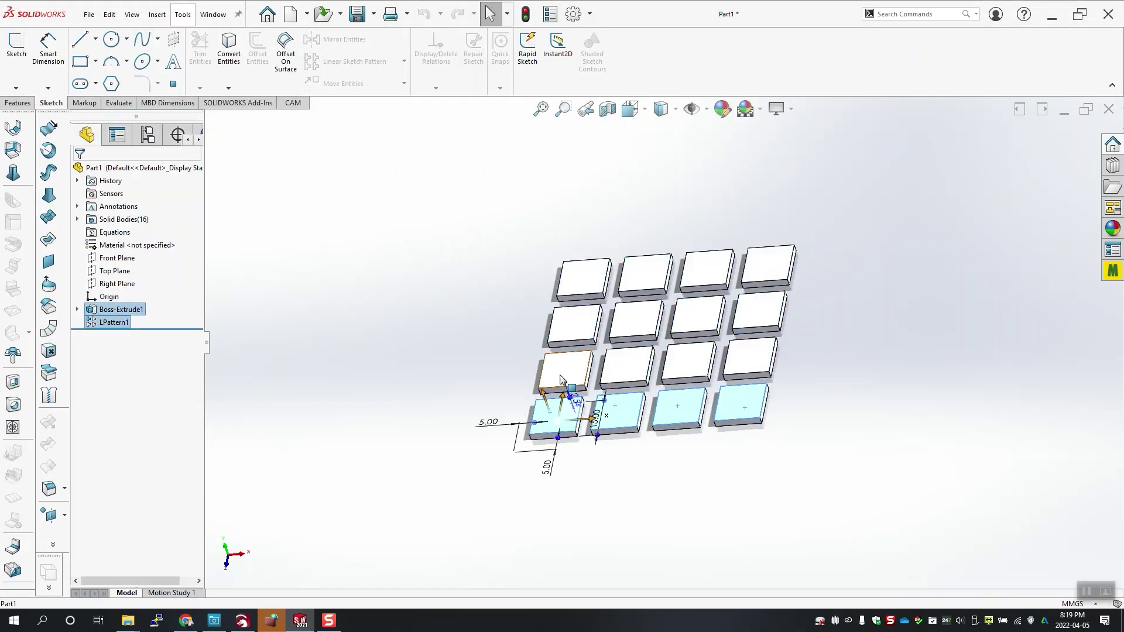
click(582, 321)
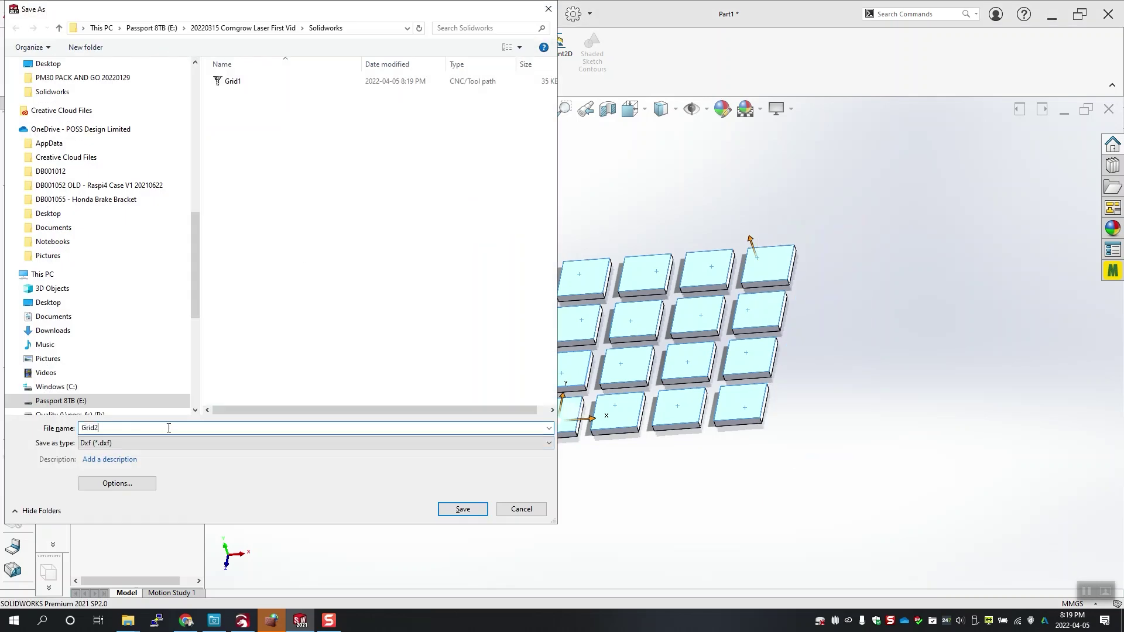
key(Return)
Import Grid1 into LightBurn and clear the grid selection
click(665, 444)
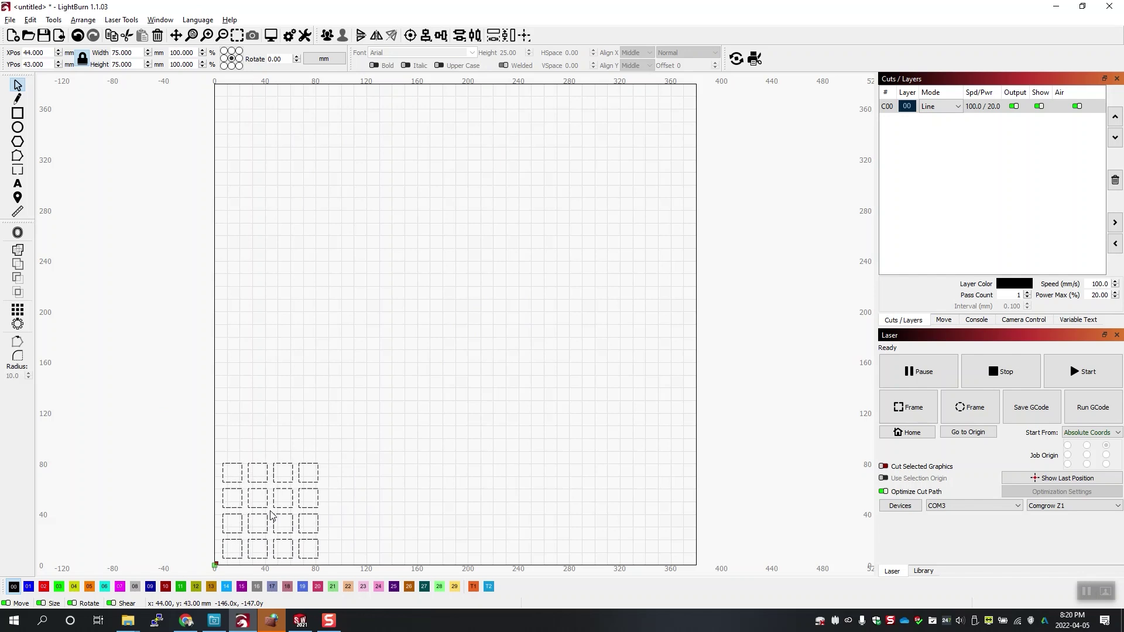
click(271, 516)
click(257, 490)
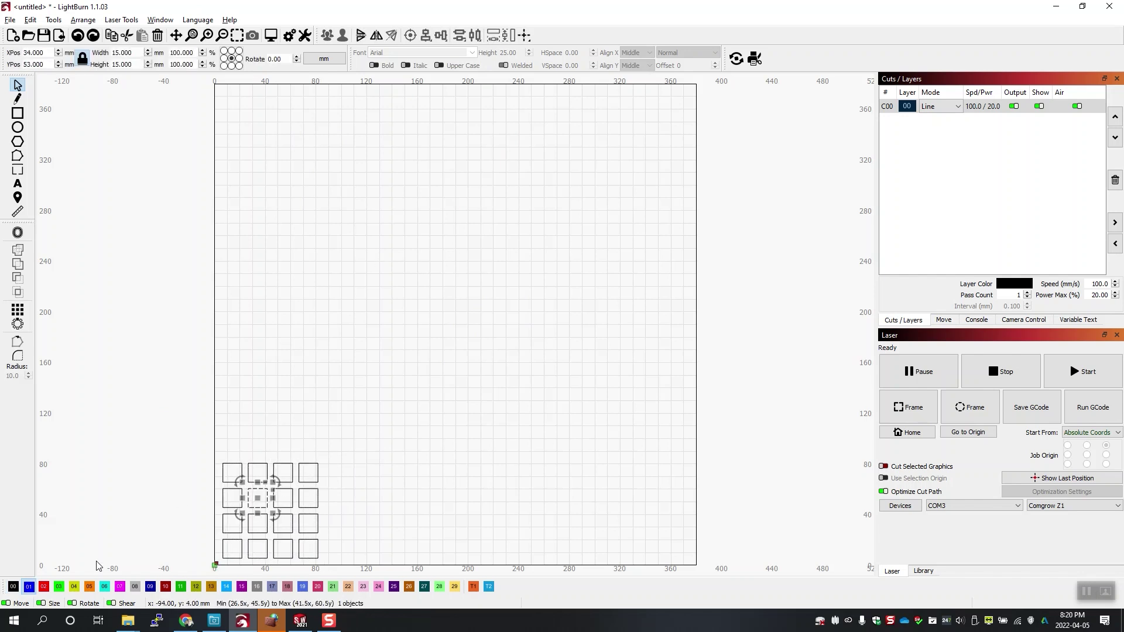
click(164, 433)
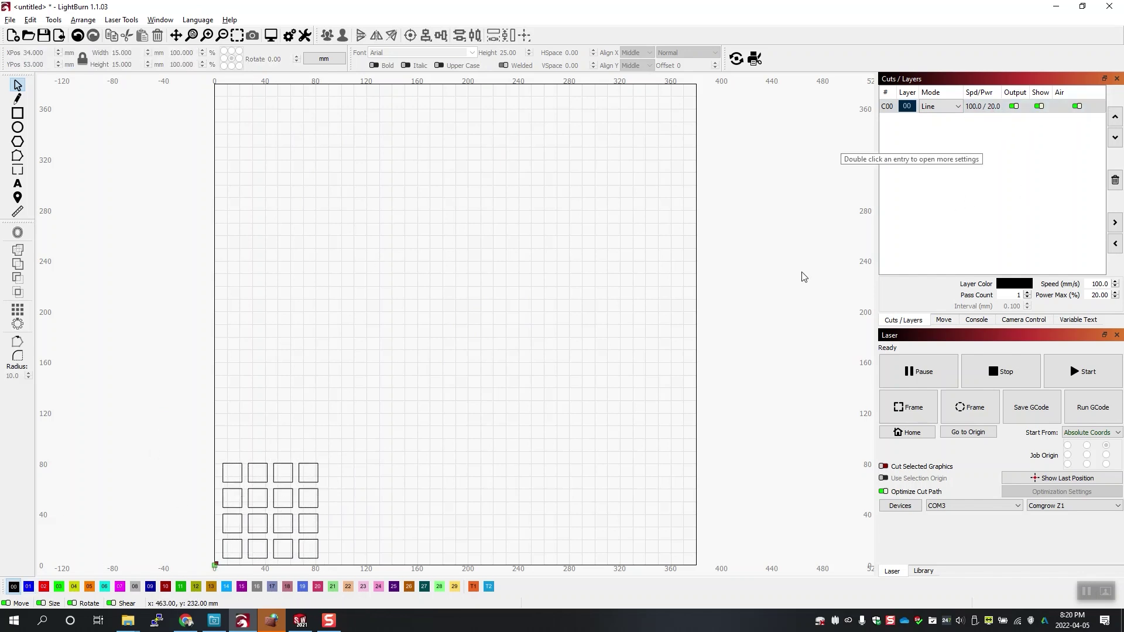
Put the second, third and fourth top-row squares on layers 01, 02 and 03
click(258, 473)
click(29, 586)
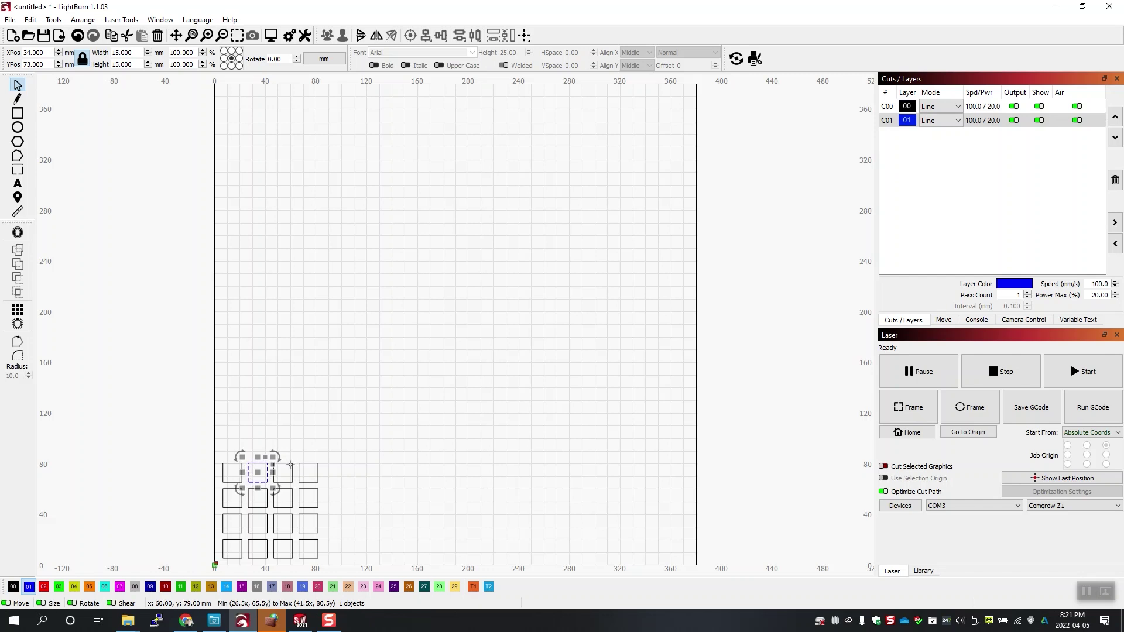
click(284, 472)
click(44, 586)
click(308, 473)
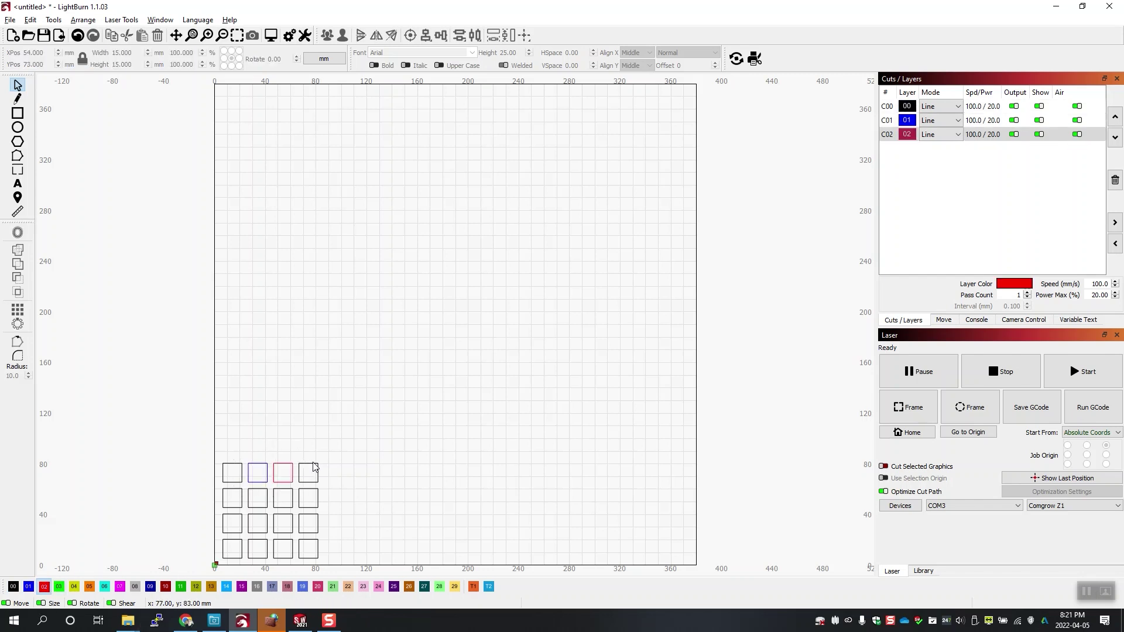
click(60, 586)
Put the four second-row squares on layers 04 through 07
click(227, 508)
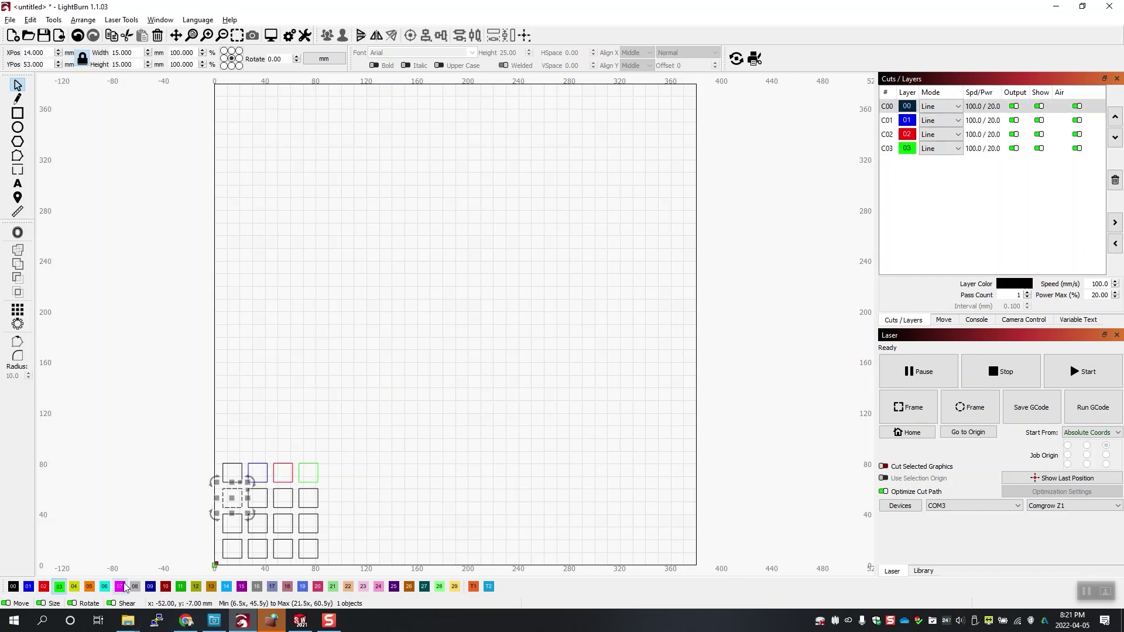
click(75, 587)
click(258, 507)
click(90, 587)
click(284, 507)
click(105, 587)
click(315, 509)
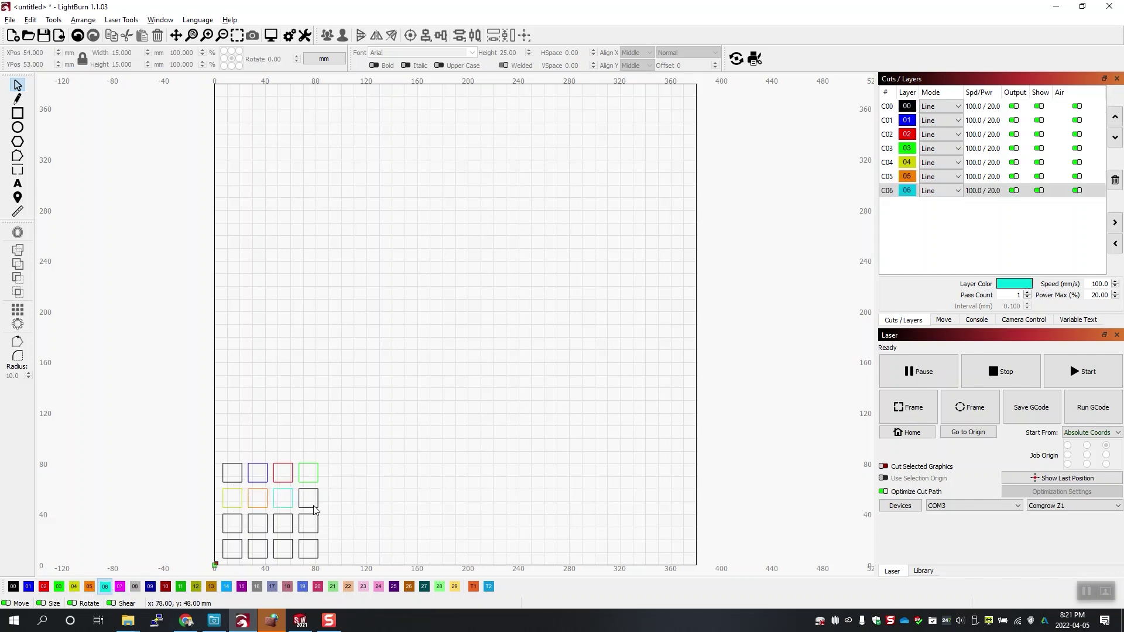
click(315, 510)
click(120, 587)
click(975, 107)
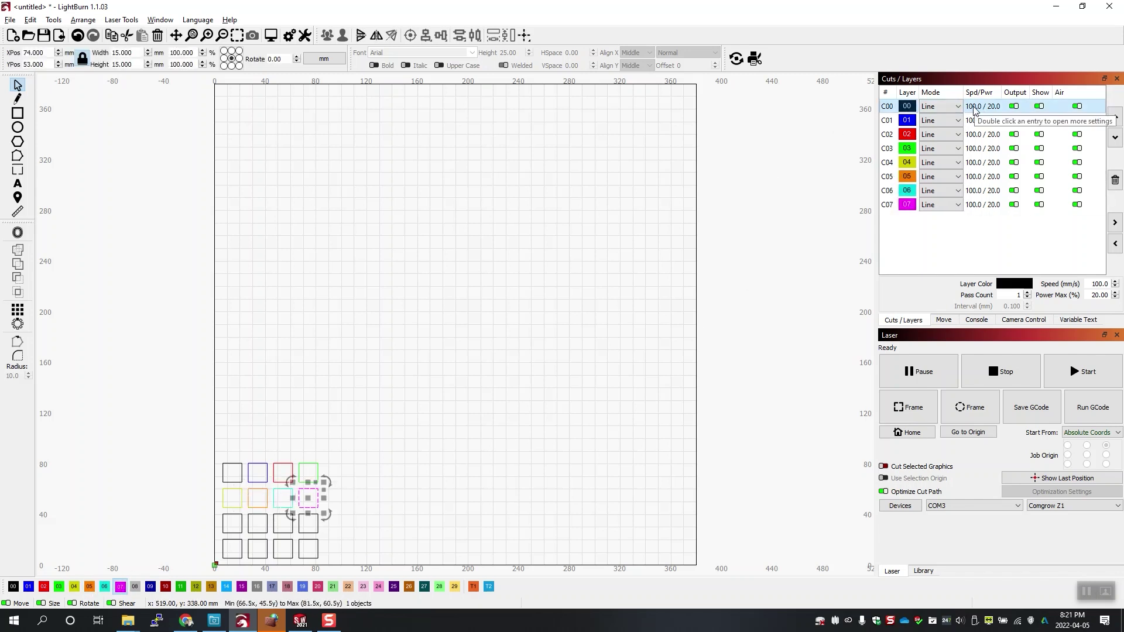
Set layer C00's max power to 10% in its cut settings
double_click(975, 121)
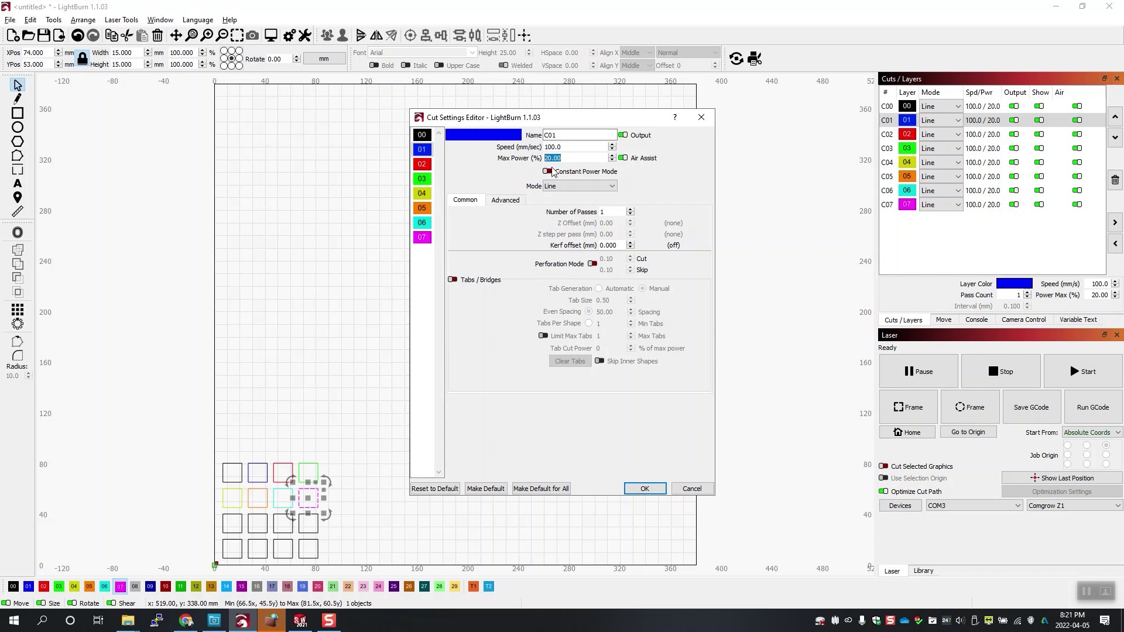
click(645, 489)
double_click(975, 108)
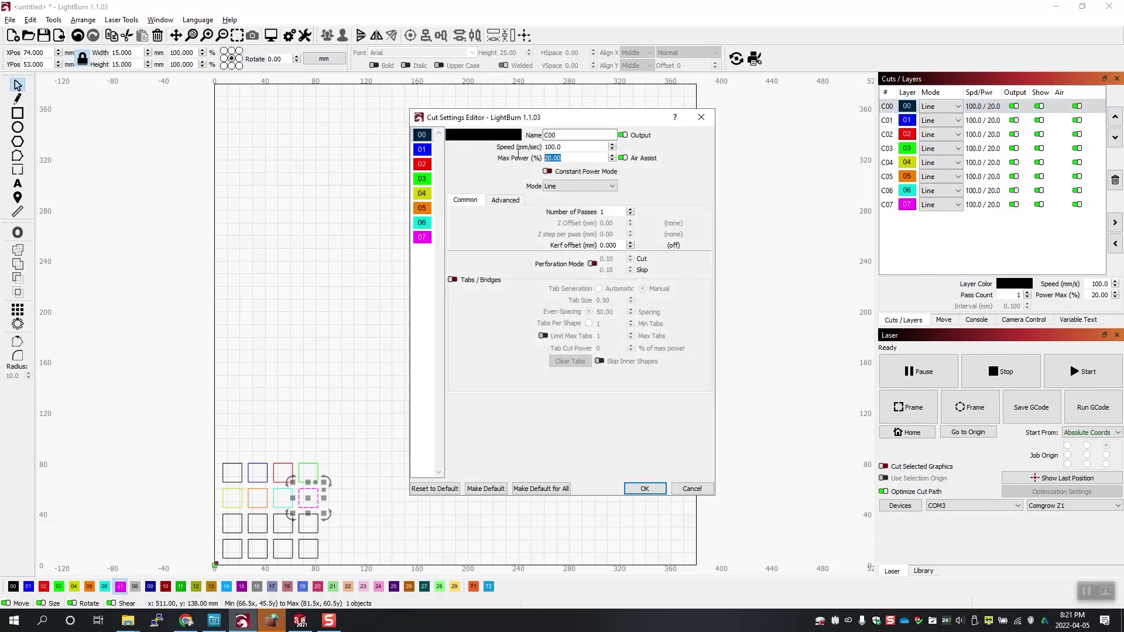
click(505, 201)
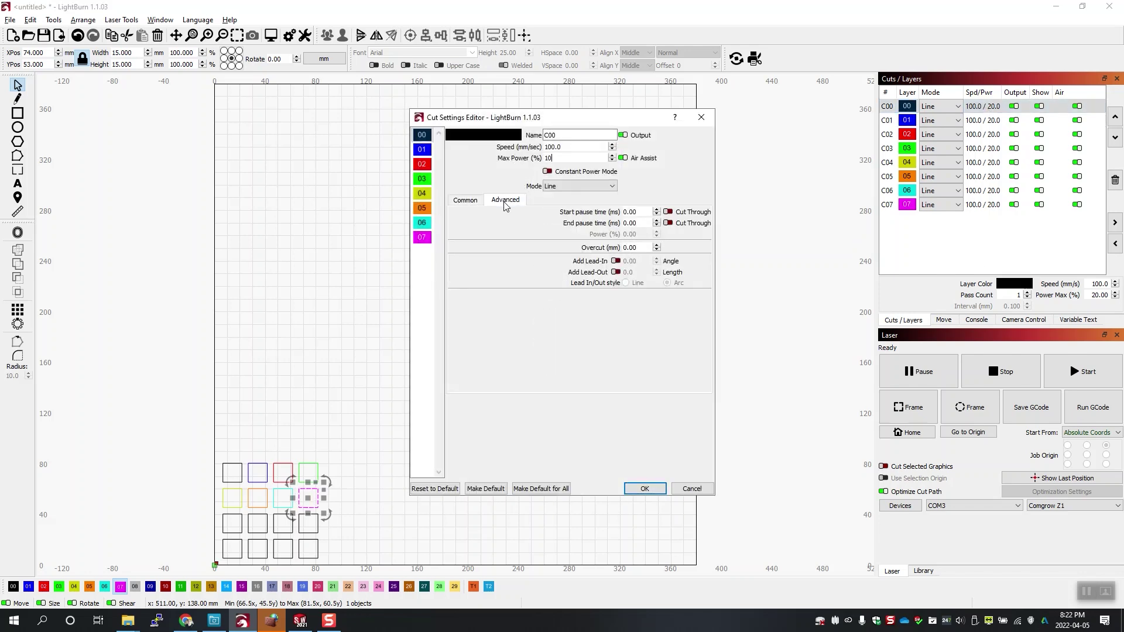
click(465, 201)
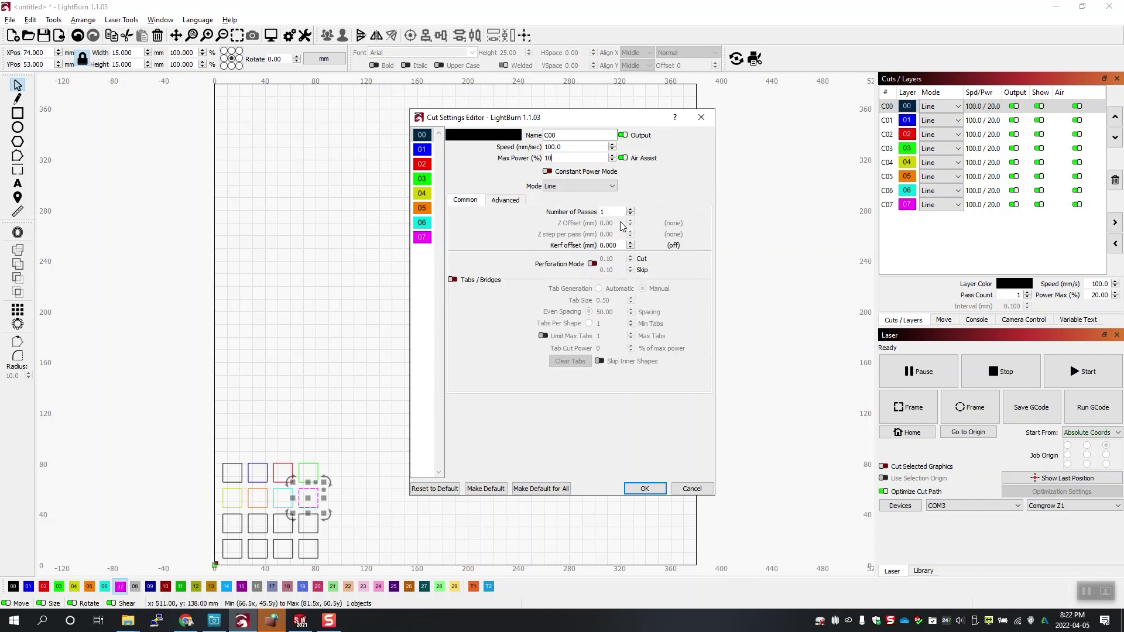
key(Return)
Step through layers C01–C03, giving C02 30% and C03 40% max power
key(Down)
key(Return)
key(Return)
key(Down)
key(Return)
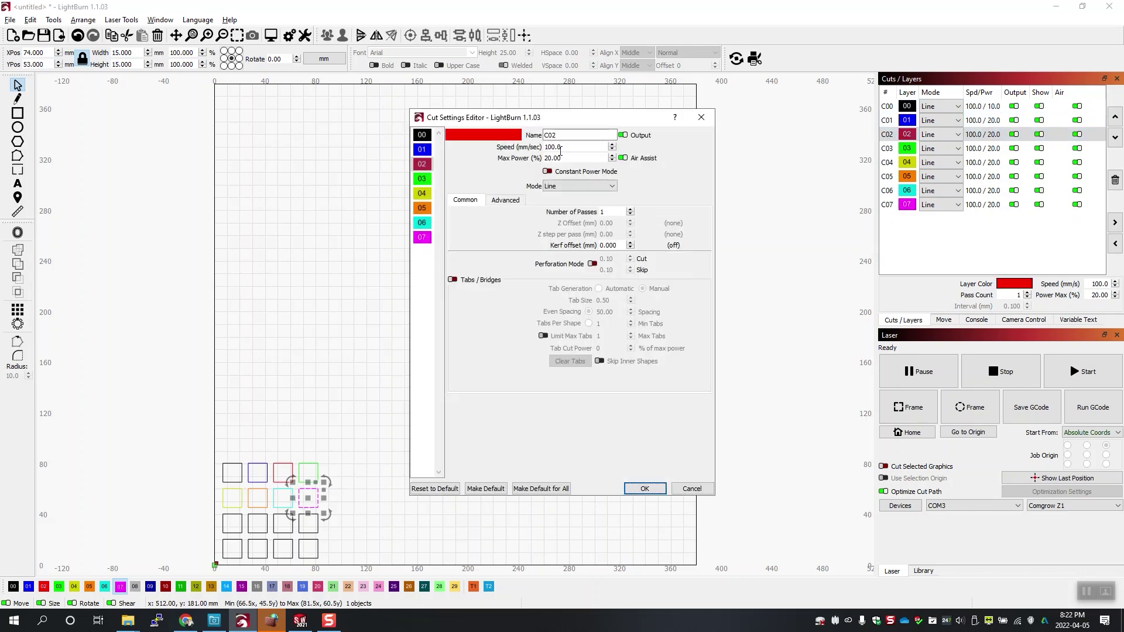
key(Return)
key(Down)
key(Return)
text(4)
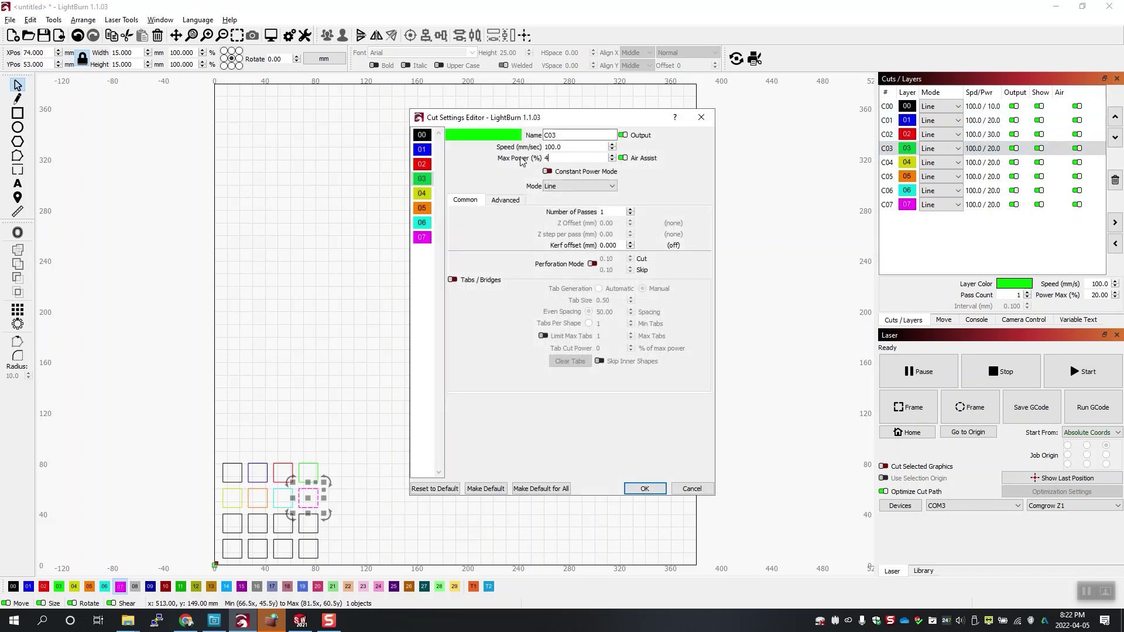
text(0)
key(Return)
key(Down)
Set layers C04, C05 and C06 to 50%, 60% and 70% max power
key(Return)
text(50)
key(Return)
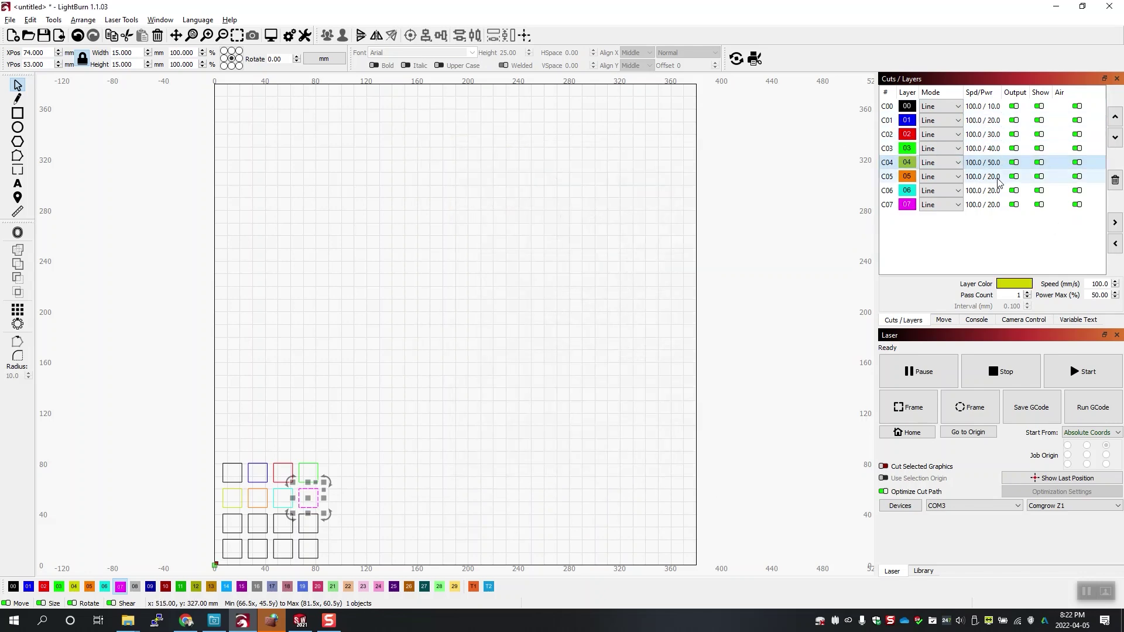
key(Down)
key(Return)
text(60)
key(Return)
key(Down)
key(Return)
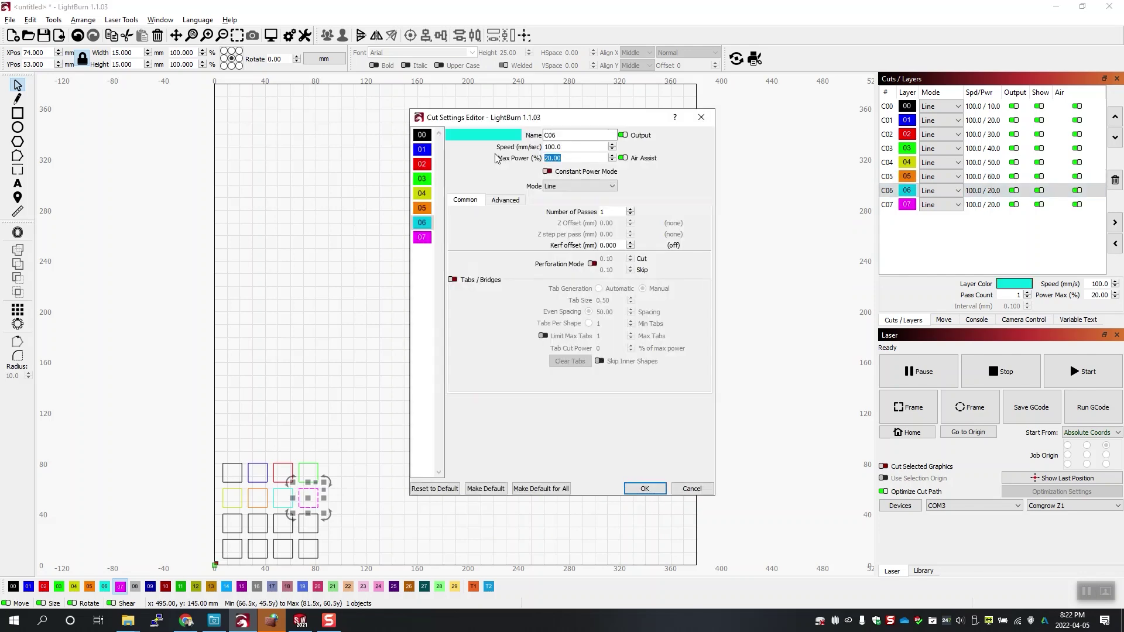
text(70)
key(Return)
key(Down)
key(Return)
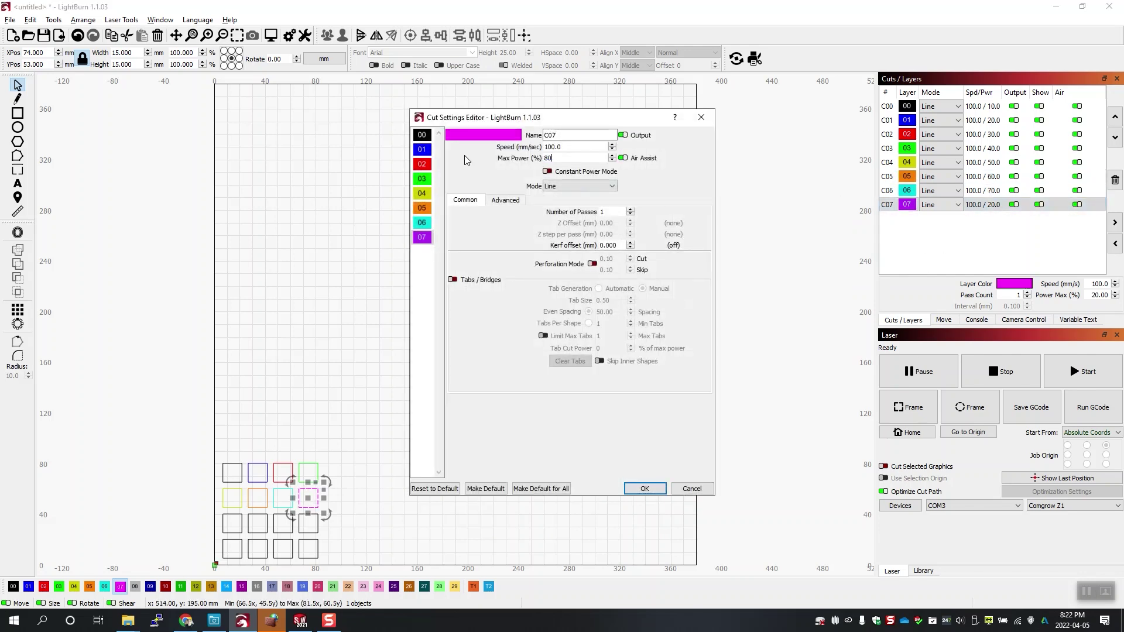
Set C07 to 80% and C08 to 90% max power, moving on to C09
key(Return)
Put the first two third-row squares on layers C08 and C09
click(232, 523)
click(135, 586)
click(258, 523)
click(151, 587)
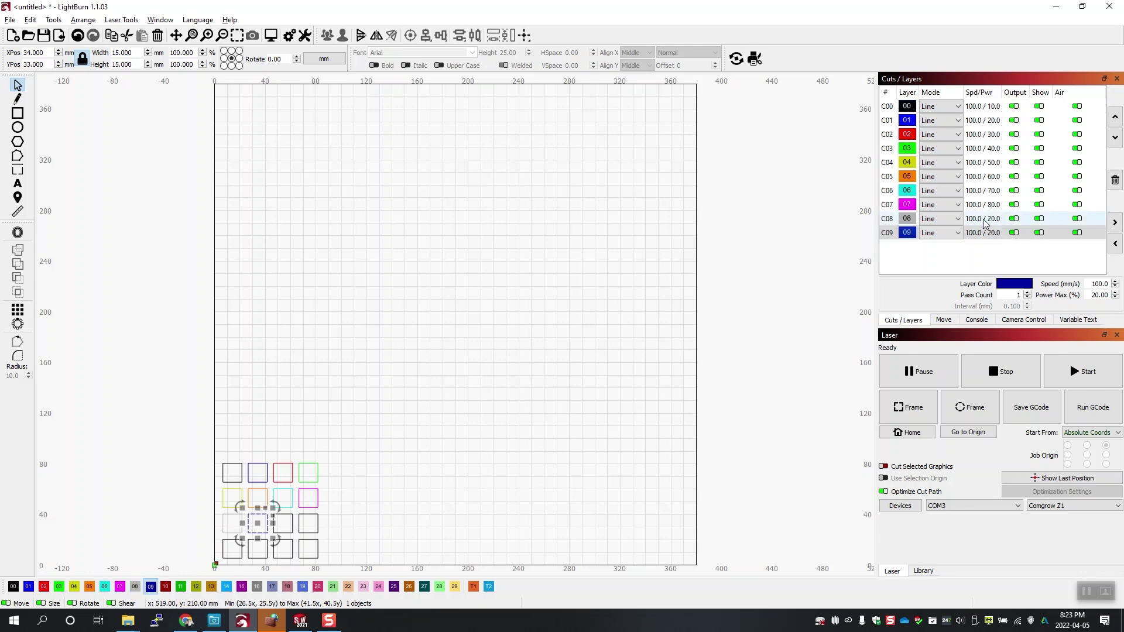
double_click(986, 223)
text(90)
key(Return)
key(Down)
key(Return)
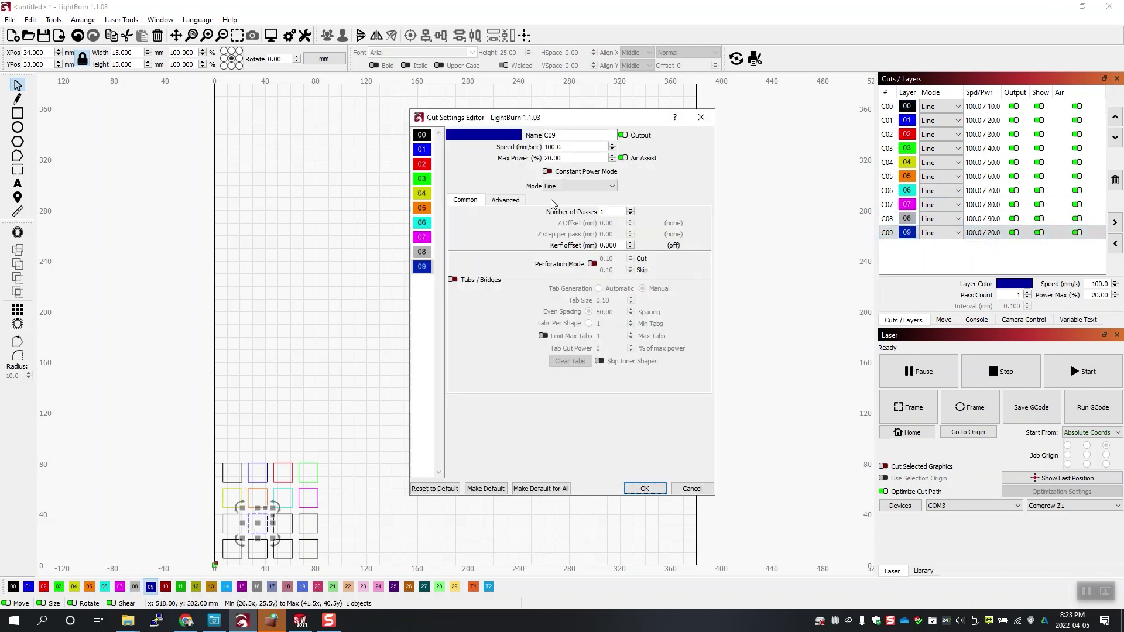
key(Return)
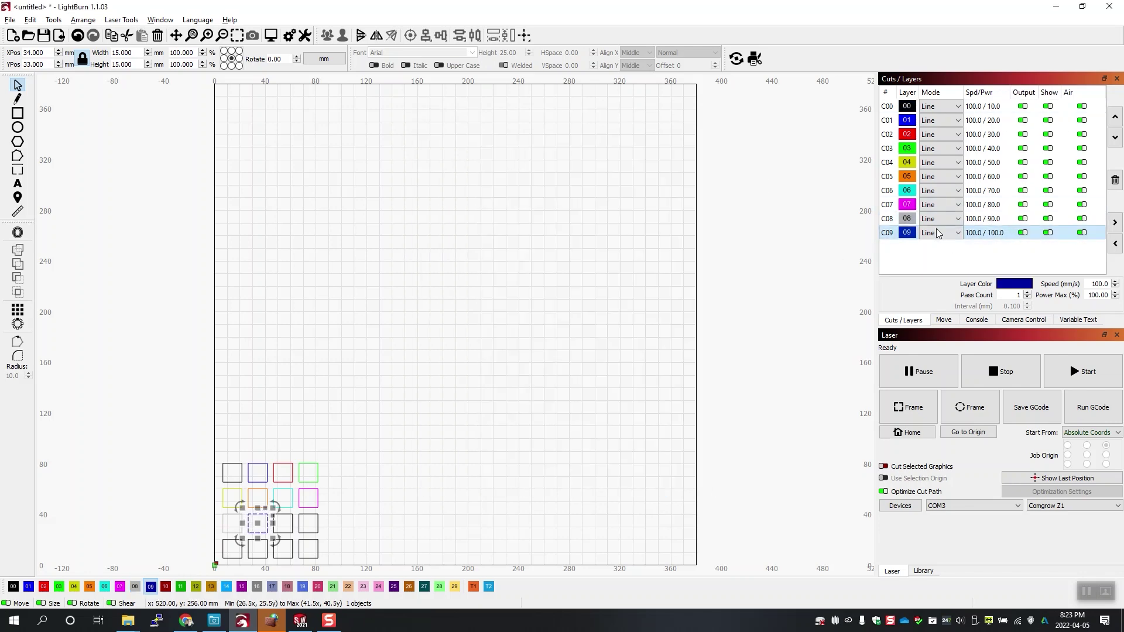
Clear the selection of the blue grid square
click(309, 288)
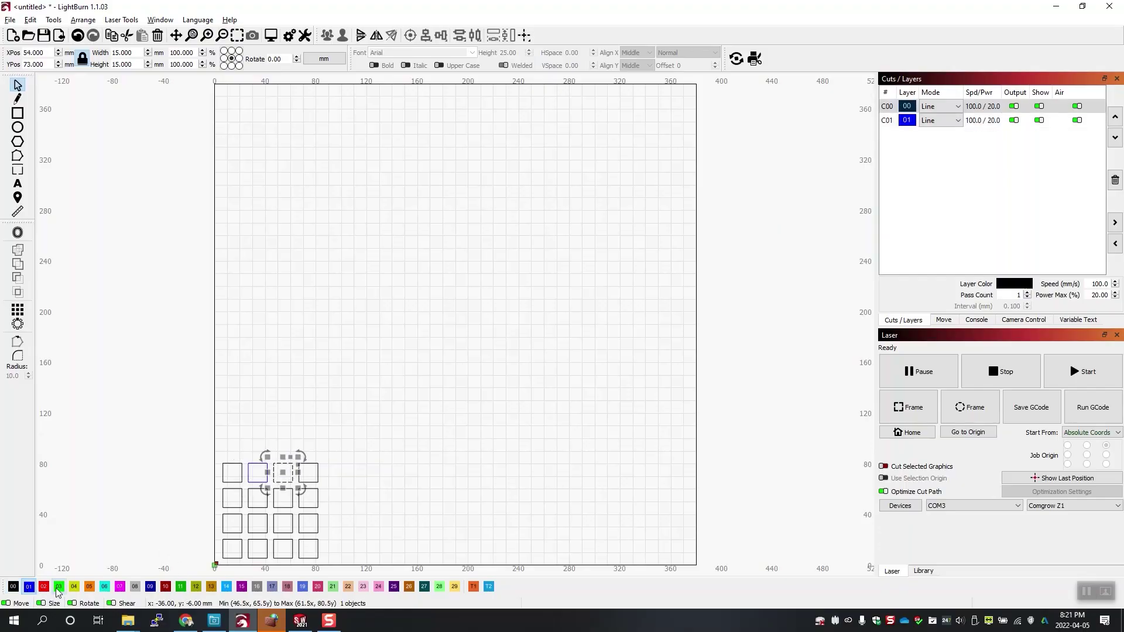
Put the remaining top-row and second-row squares on layers 02 through 07
click(43, 586)
click(309, 473)
click(60, 586)
click(232, 498)
click(75, 586)
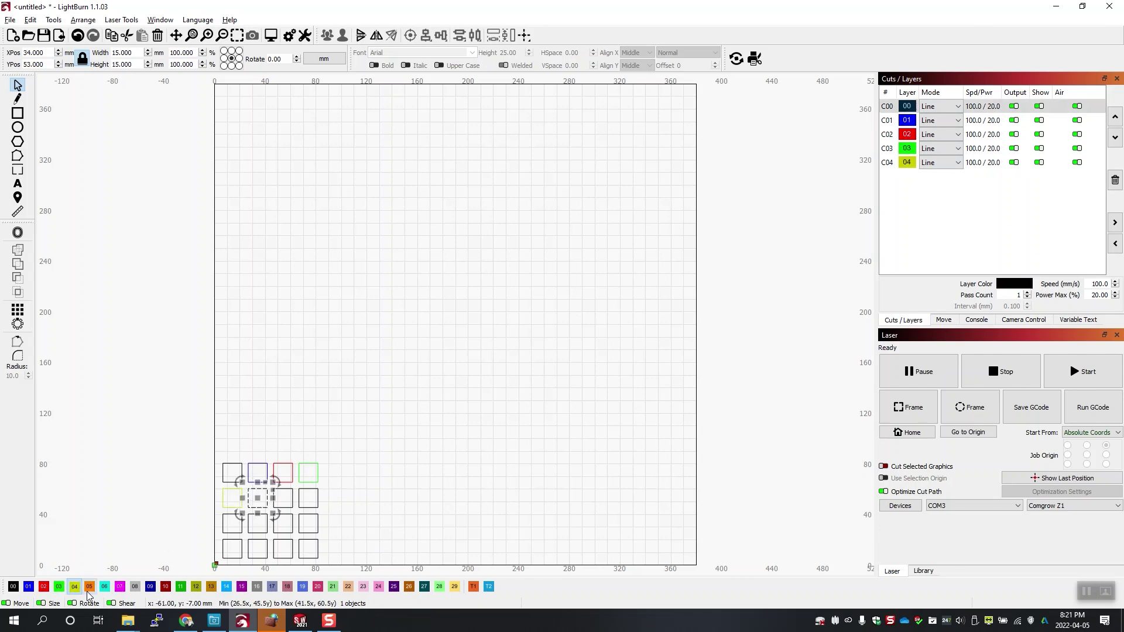
click(257, 498)
click(89, 586)
click(283, 498)
click(105, 586)
click(309, 499)
click(120, 587)
Set max power to 20% for layers C01 and C00
double_click(974, 121)
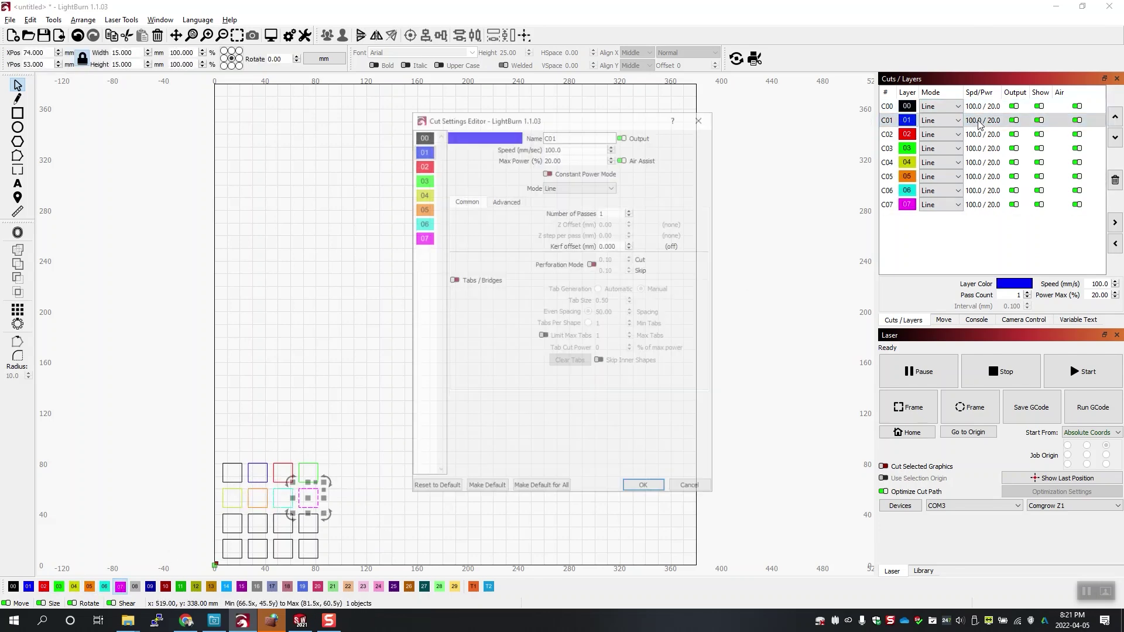
click(635, 491)
double_click(973, 106)
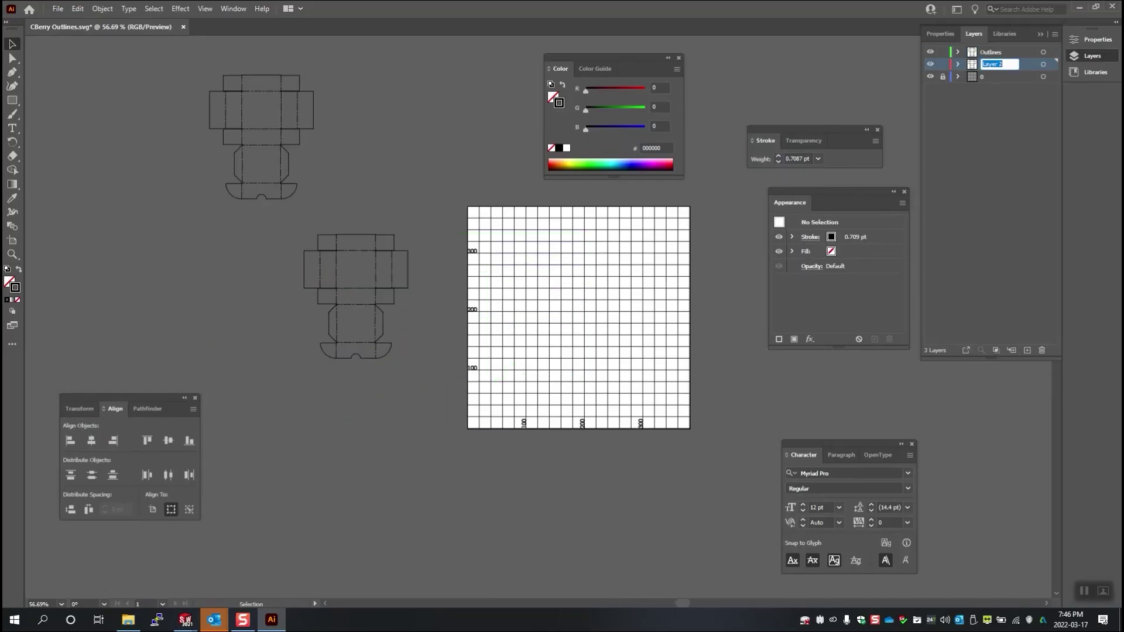
Move the box artwork onto the grid and save the document
click(345, 281)
drag(346, 281, 529, 360)
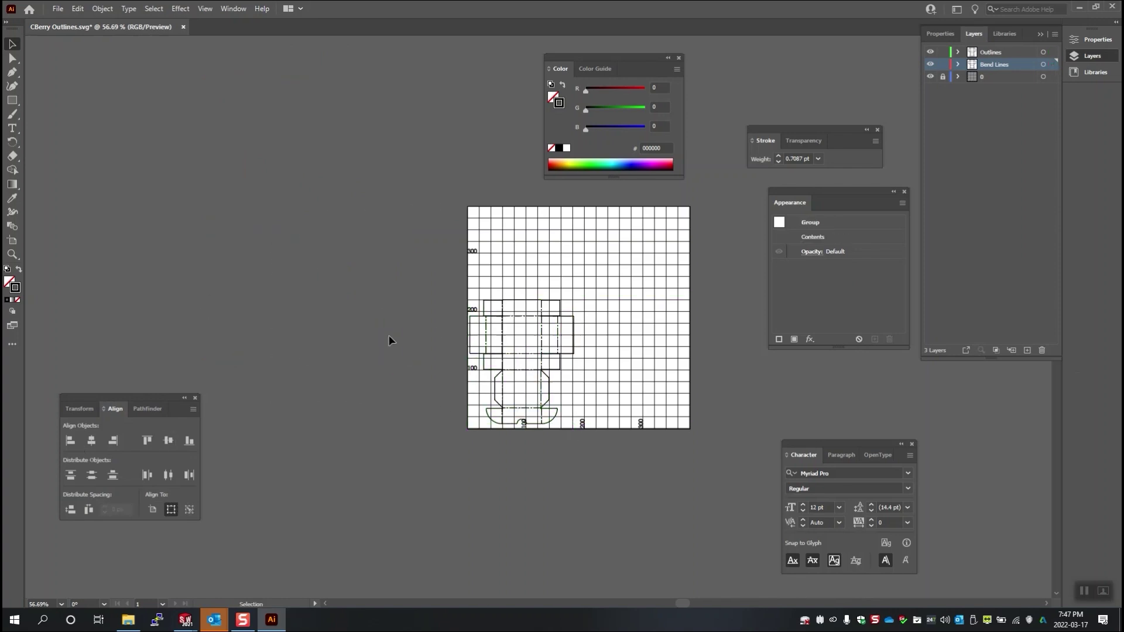
key(F12)
key(Return)
Save a copy as 'CBerry Bend Lines.svg'
click(57, 8)
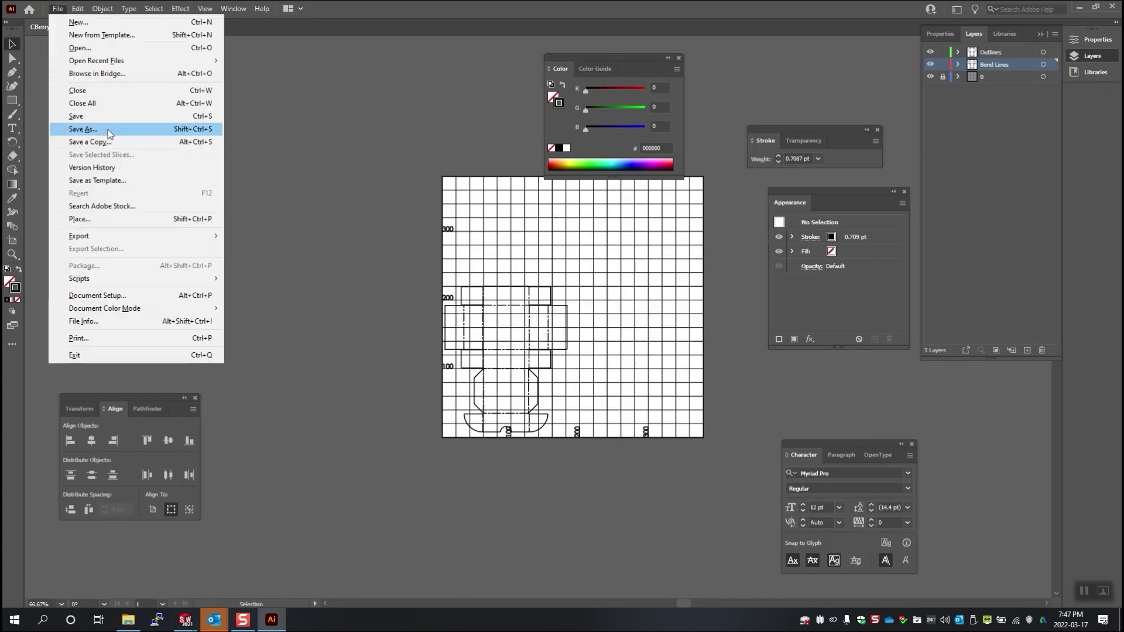
click(103, 127)
drag(185, 474, 173, 474)
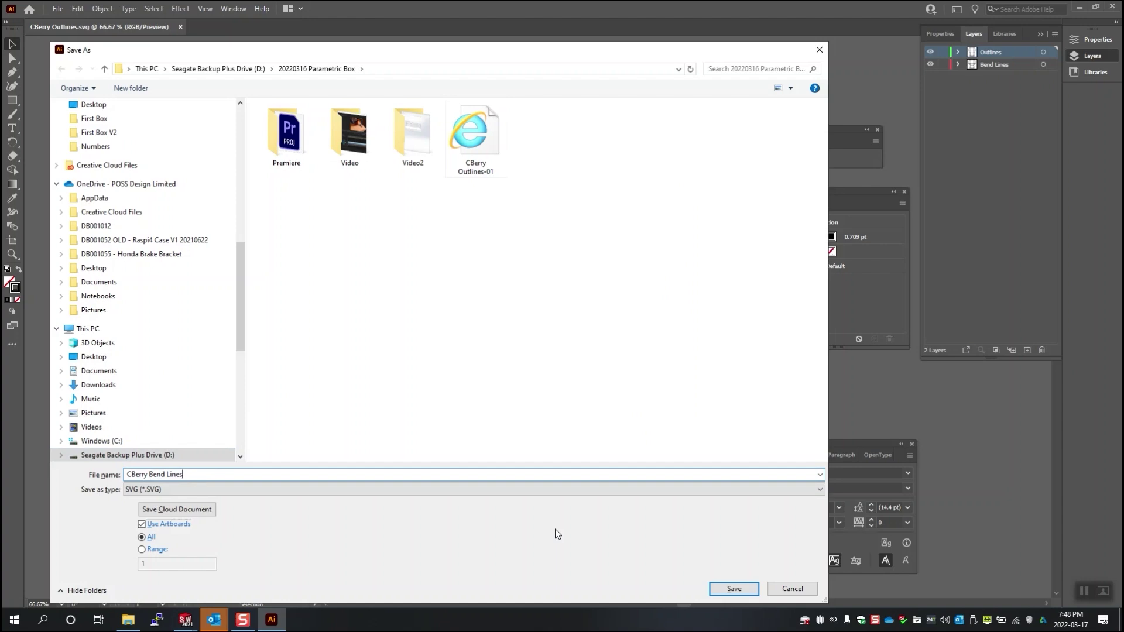
key(Return)
Inspect the dashed bend lines and the CBerry Outlines-01 artwork in isolation mode
double_click(487, 308)
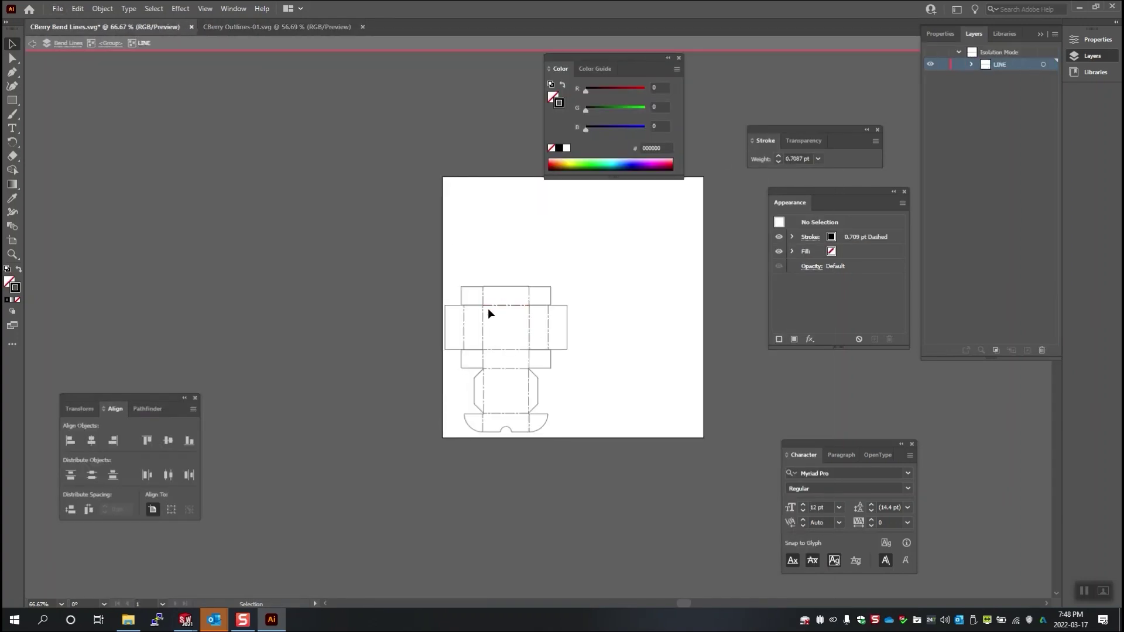
key(ctrl+equal)
key(ctrl+equal)
key(ctrl+equal)
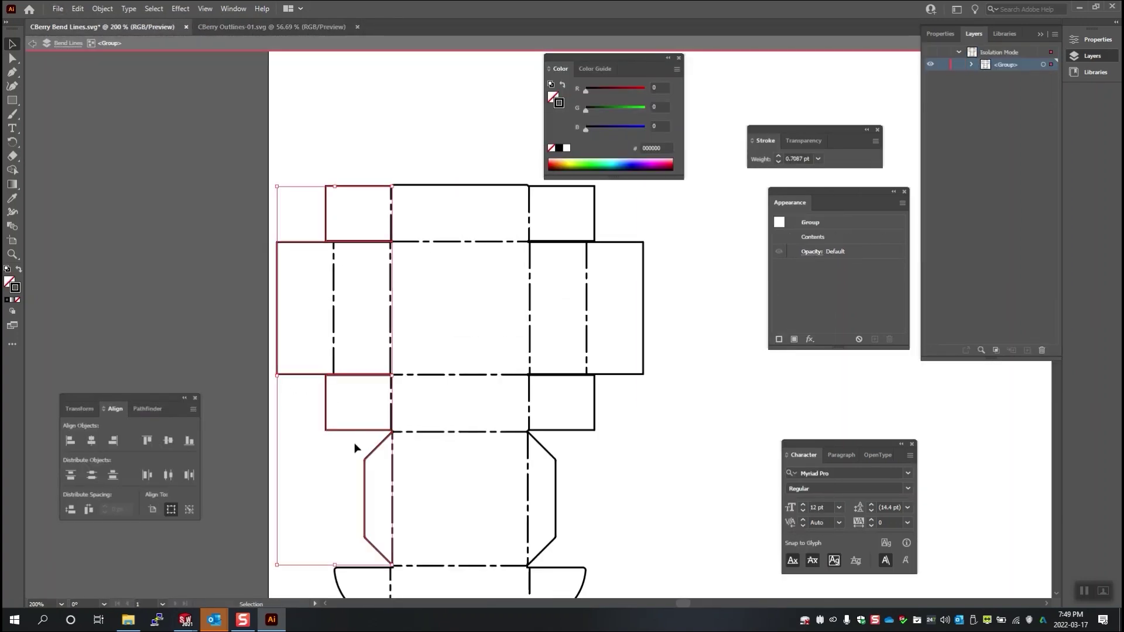
scroll(433, 217, up, 3)
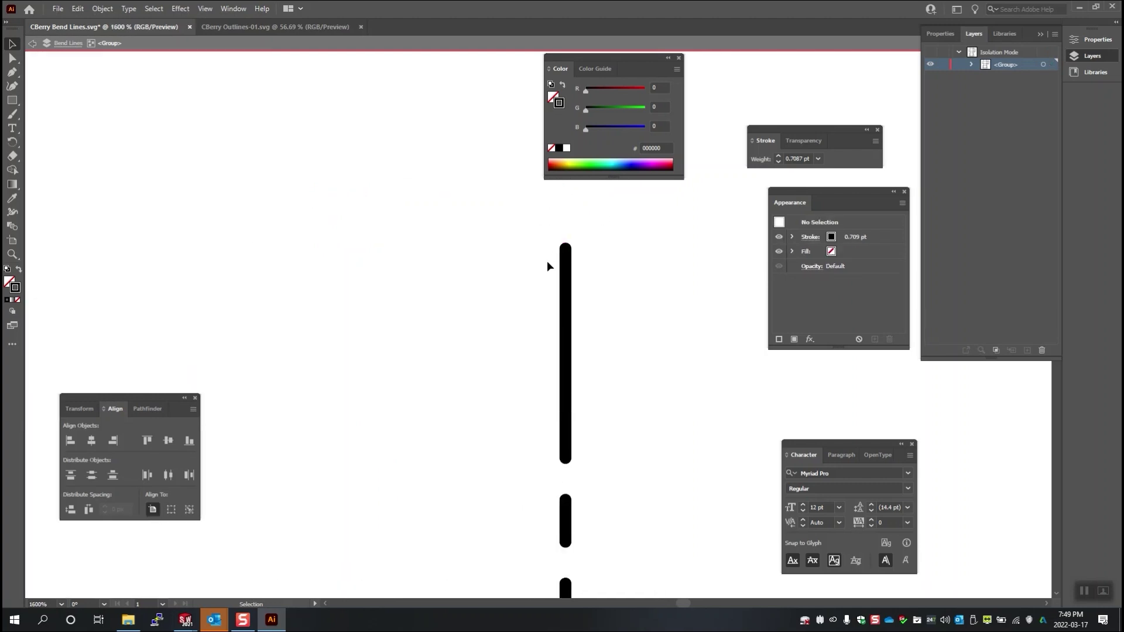
scroll(546, 348, down, 2)
scroll(480, 472, down, 4)
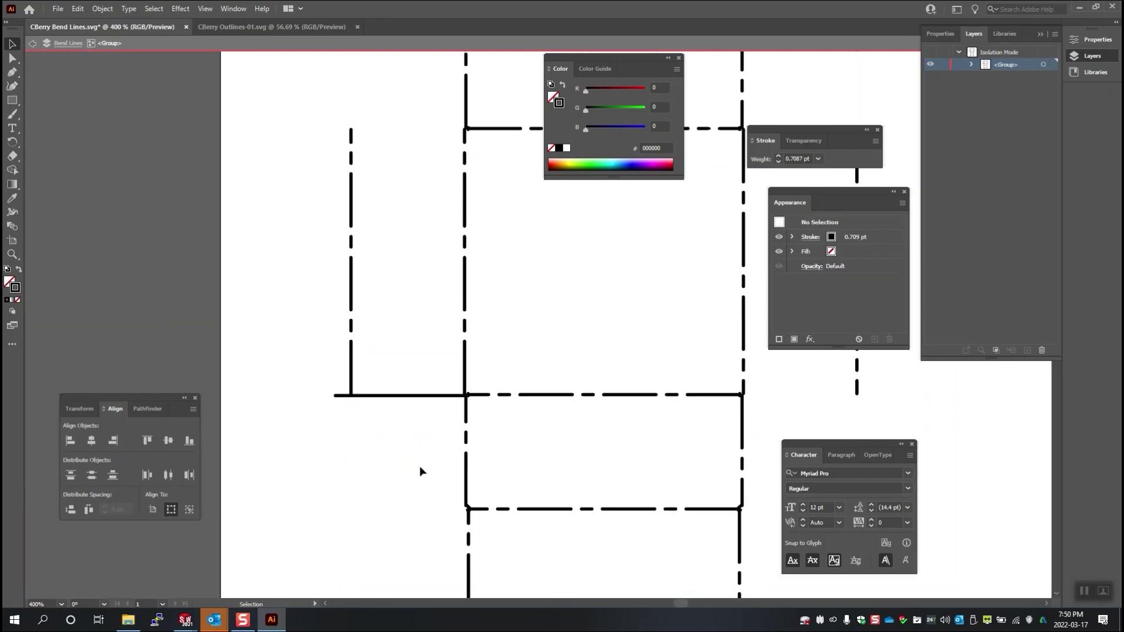
key(ctrl+Tab)
scroll(498, 363, up, 2)
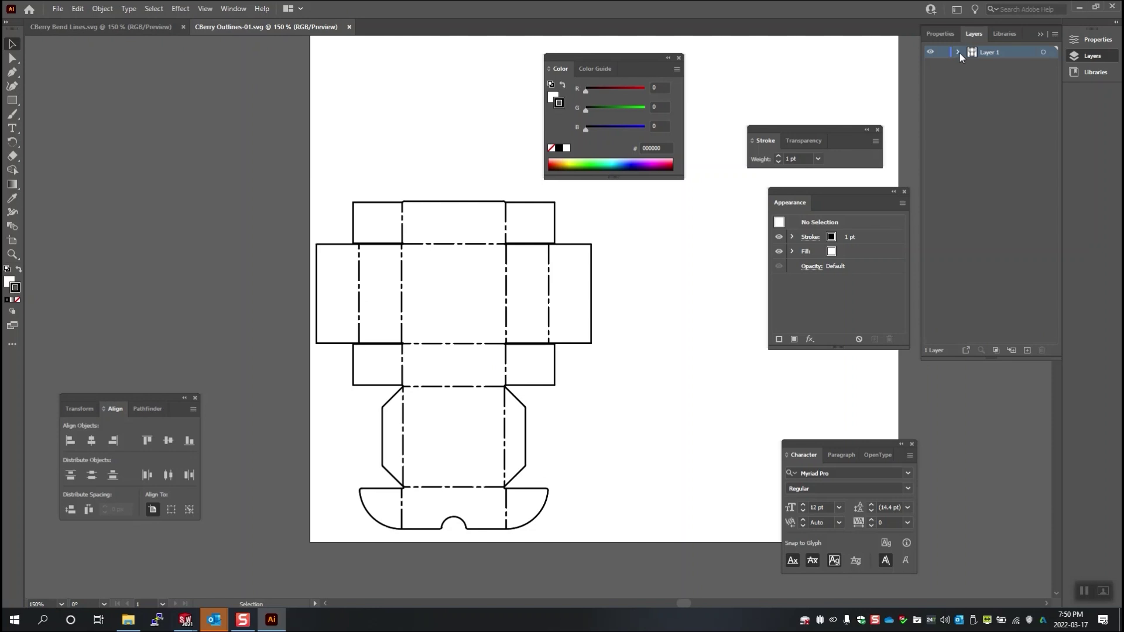
double_click(360, 297)
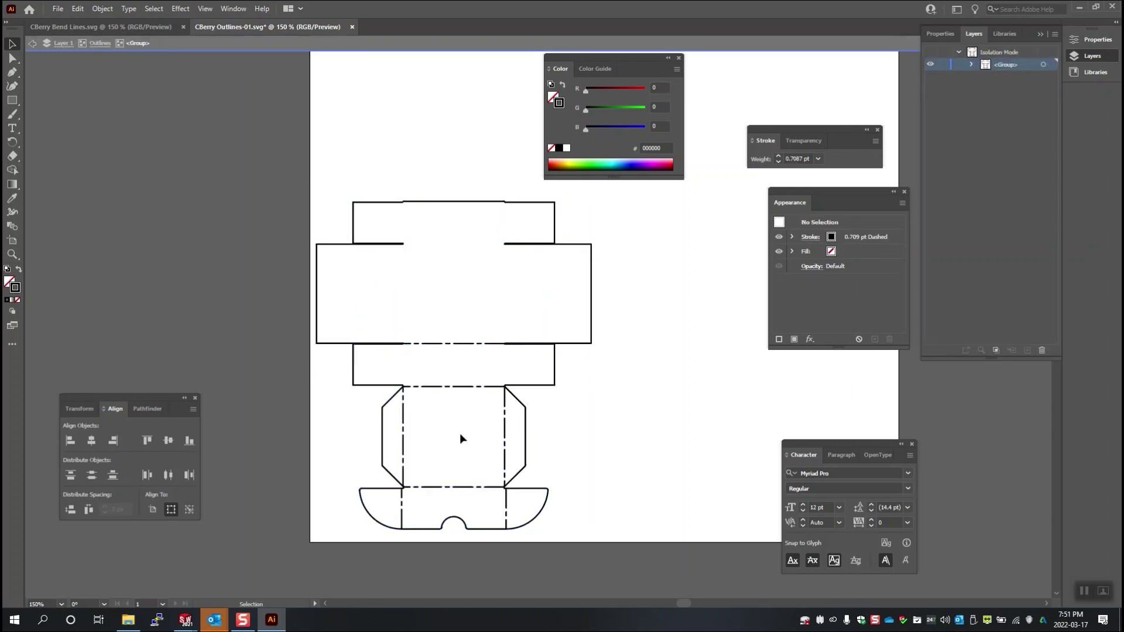
key(ctrl+Tab)
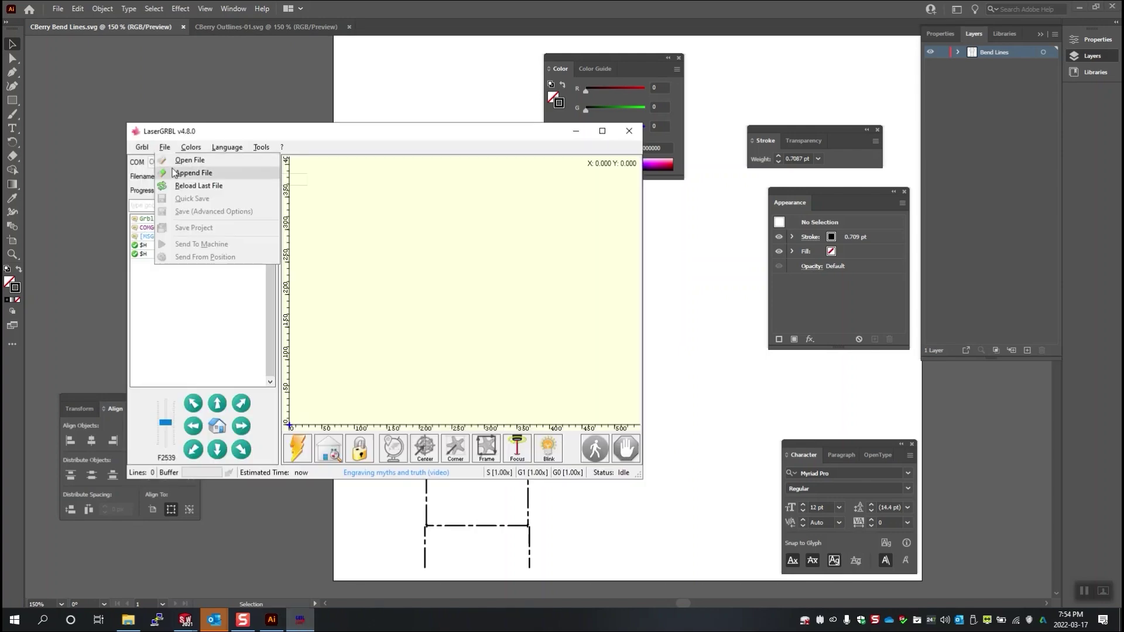
Load the CBerry SVG from the 20220316 Parametric Box folder and create its job
click(178, 163)
scroll(235, 281, up, 5)
click(199, 227)
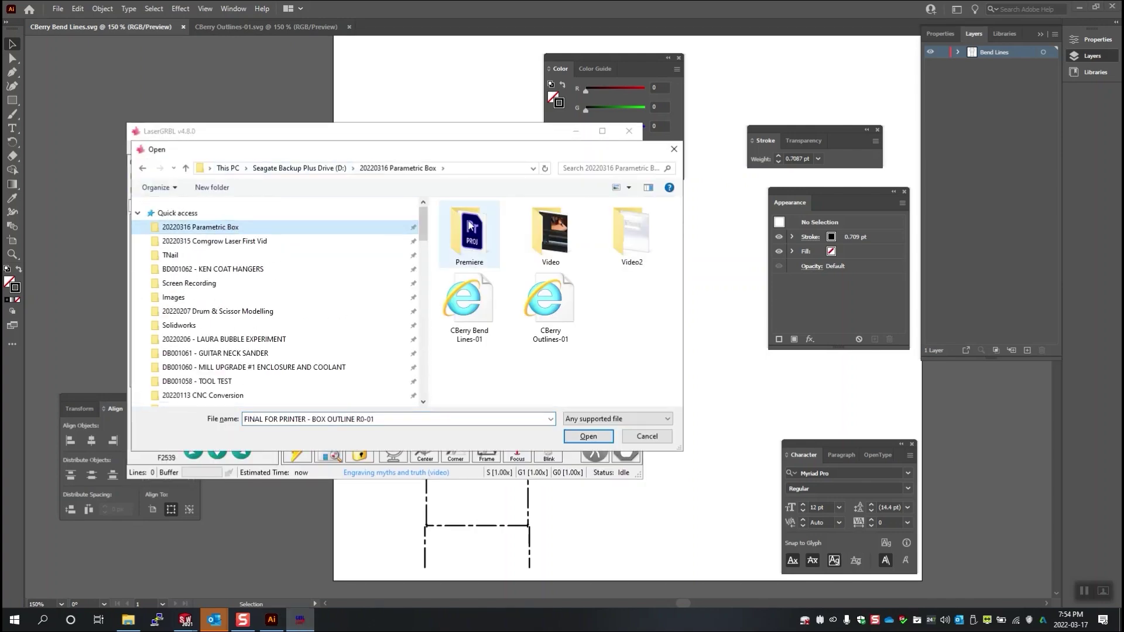
double_click(465, 308)
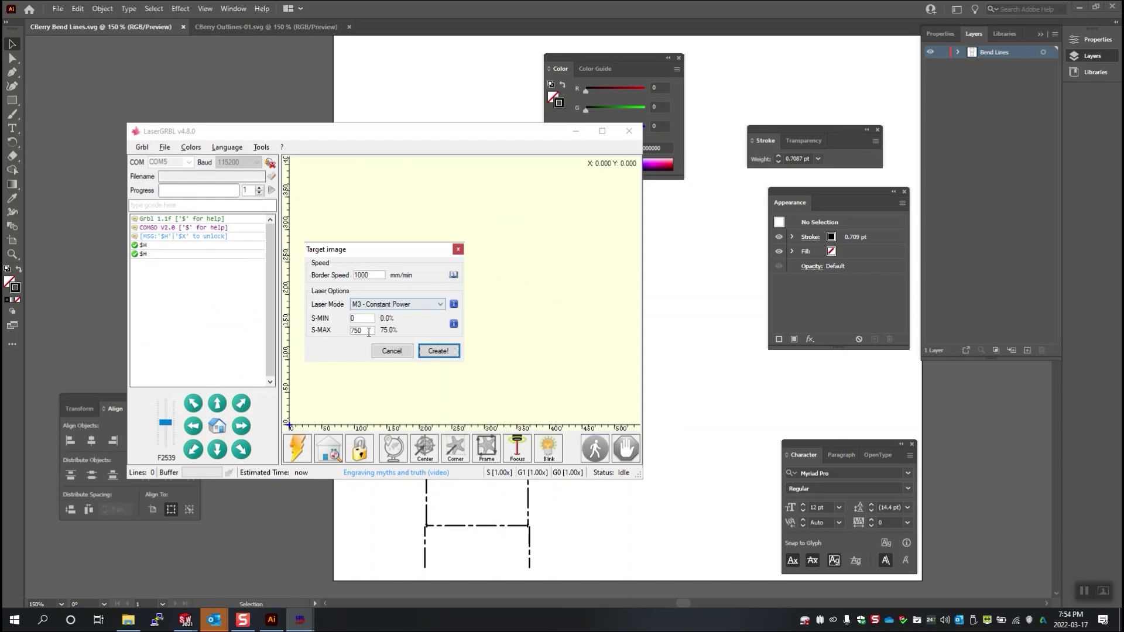
click(439, 351)
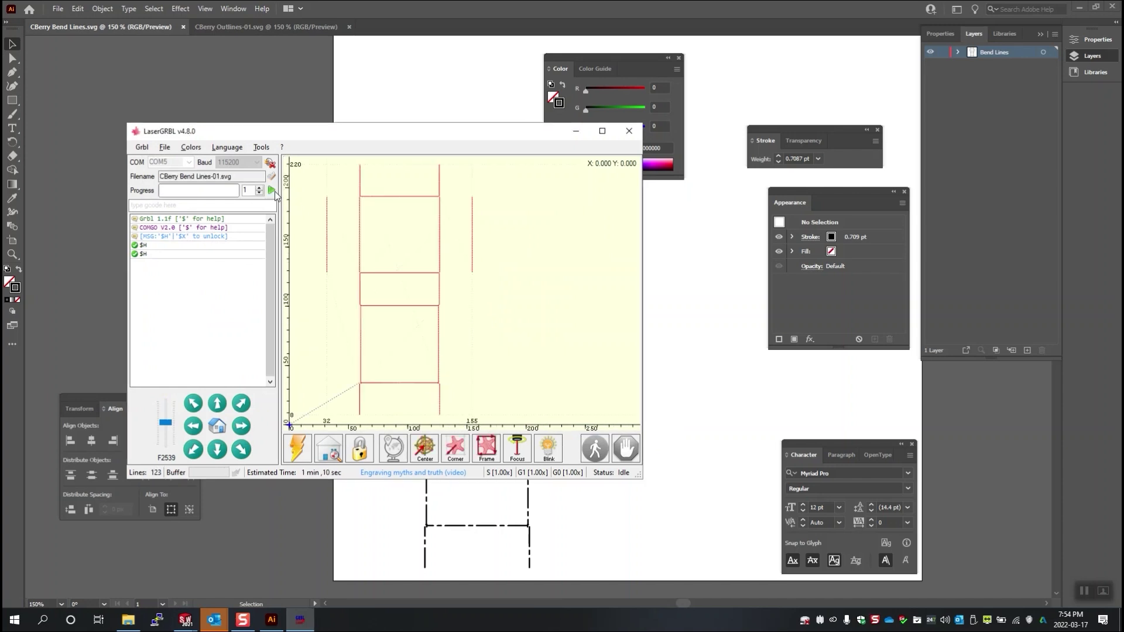
Load CBerry Outlines-01 at 25% power and trace its frame with the laser
click(165, 147)
click(182, 159)
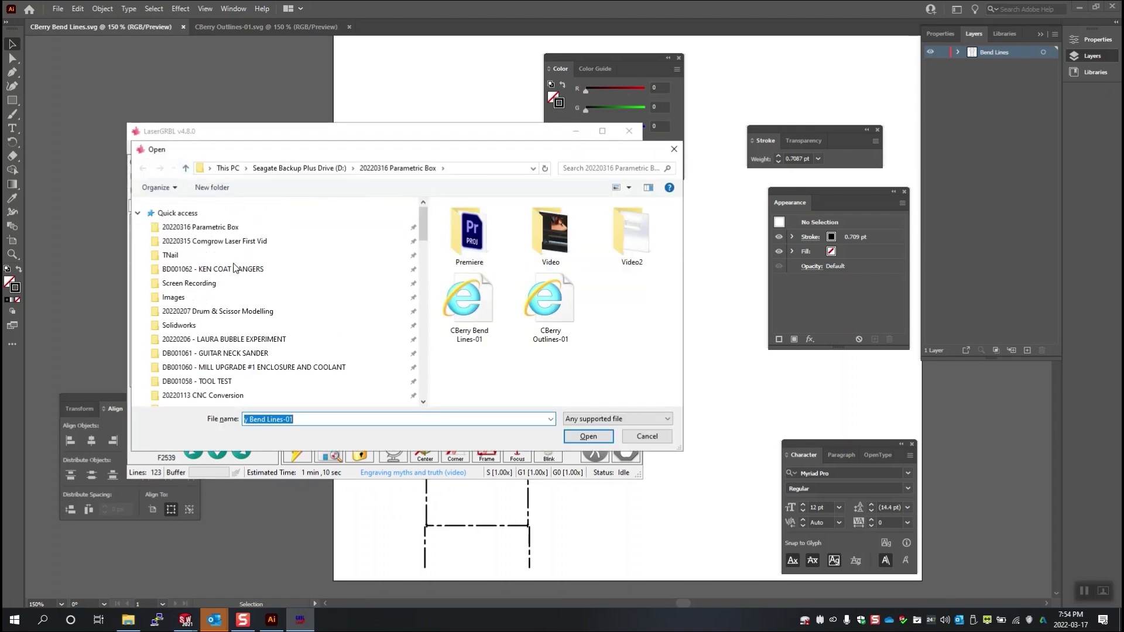
double_click(545, 304)
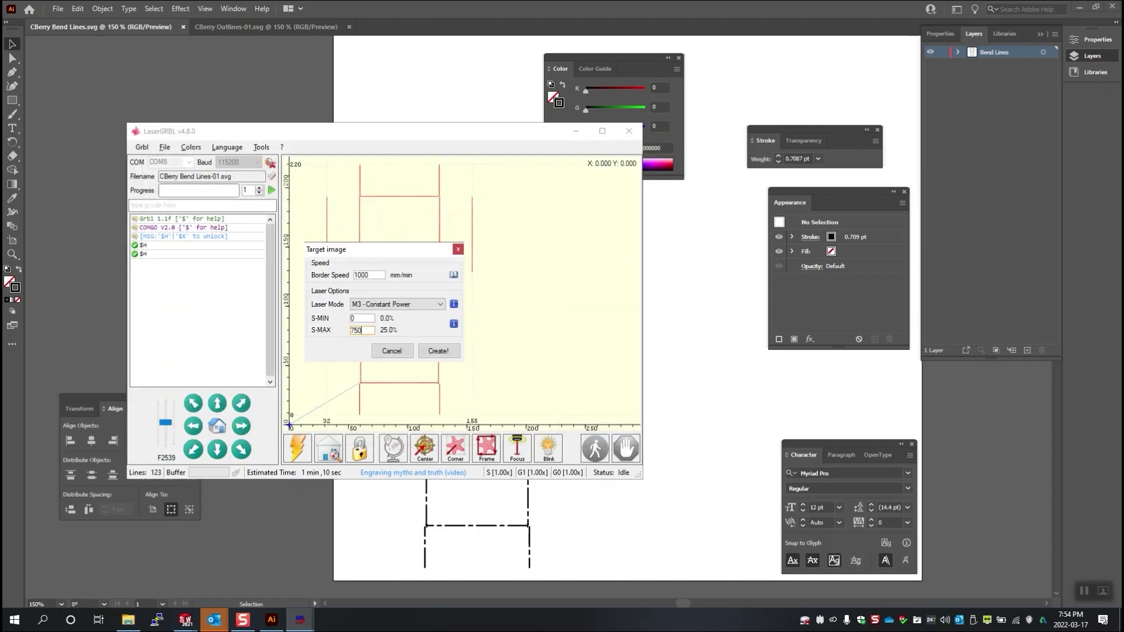
click(442, 353)
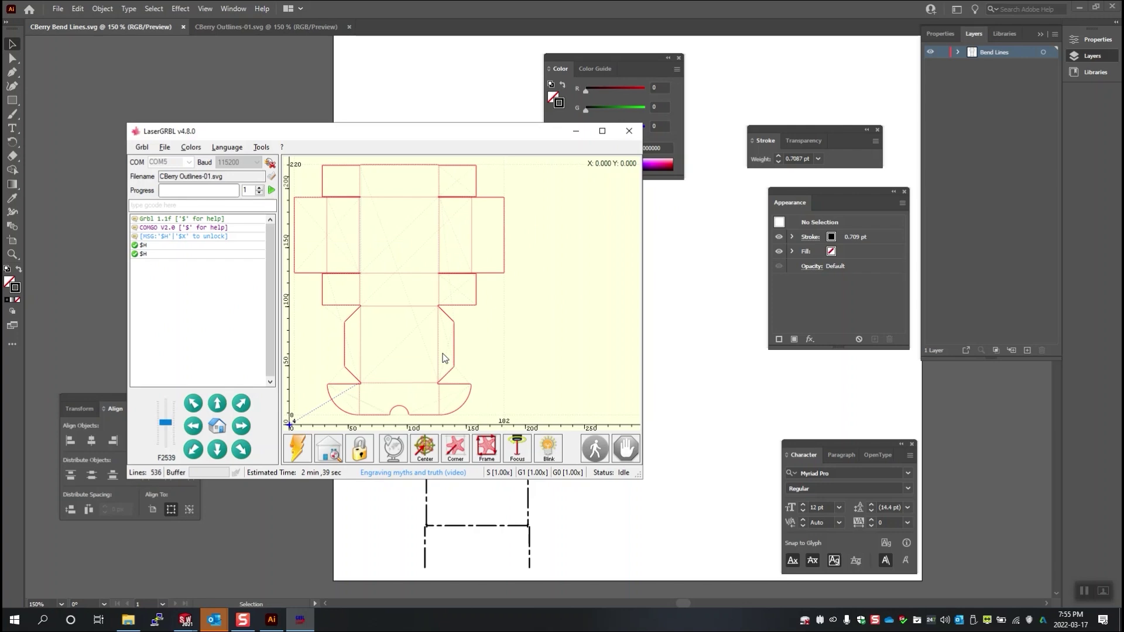
click(487, 449)
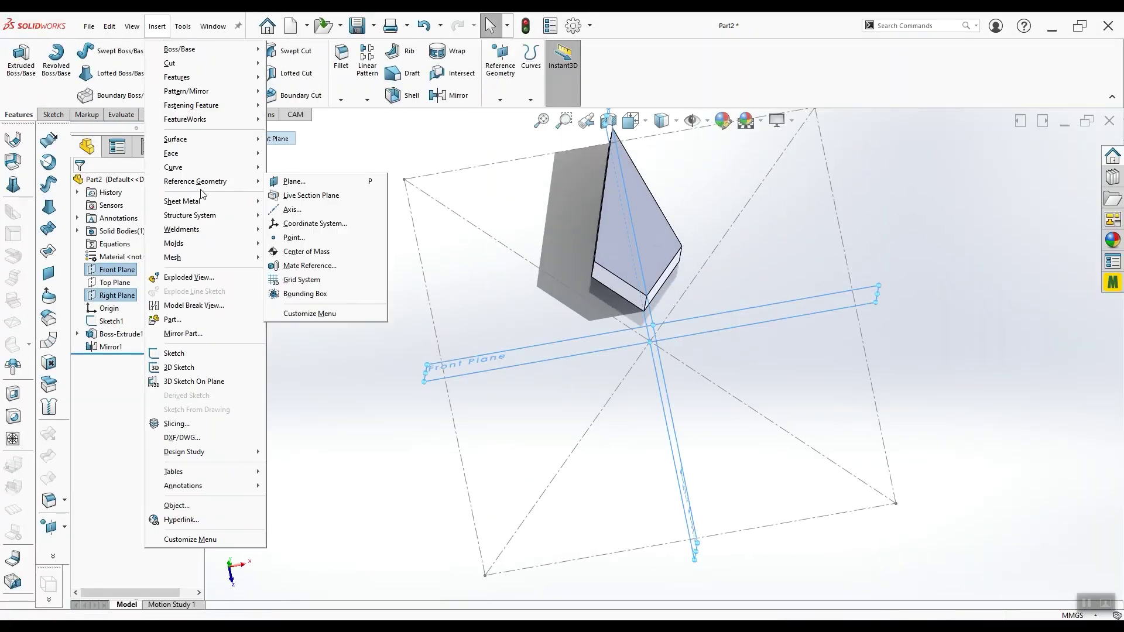
click(292, 198)
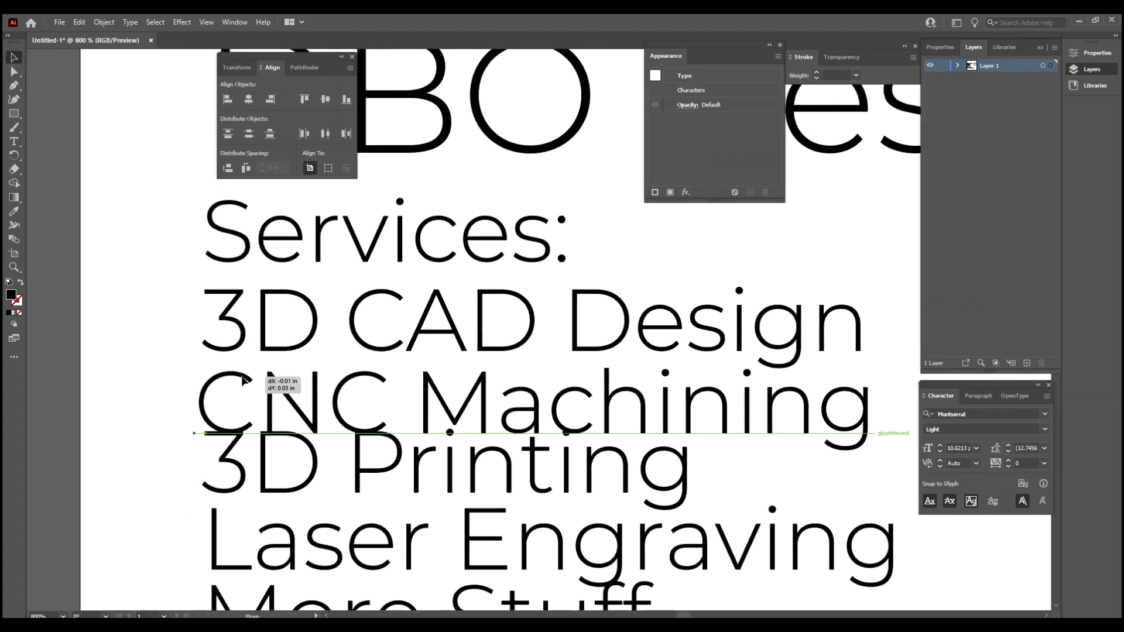
Zoom out to the whole card, then check the font style of the heading and Email line
key(ctrl+minus)
key(ctrl+minus)
key(ctrl+minus)
key(ctrl+minus)
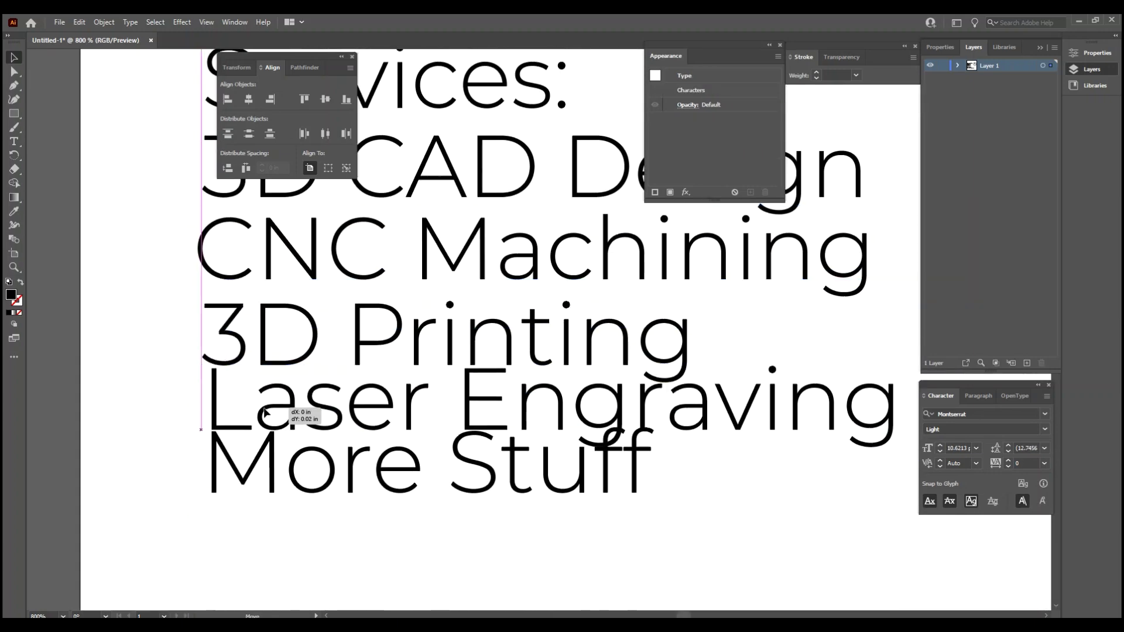
click(224, 421)
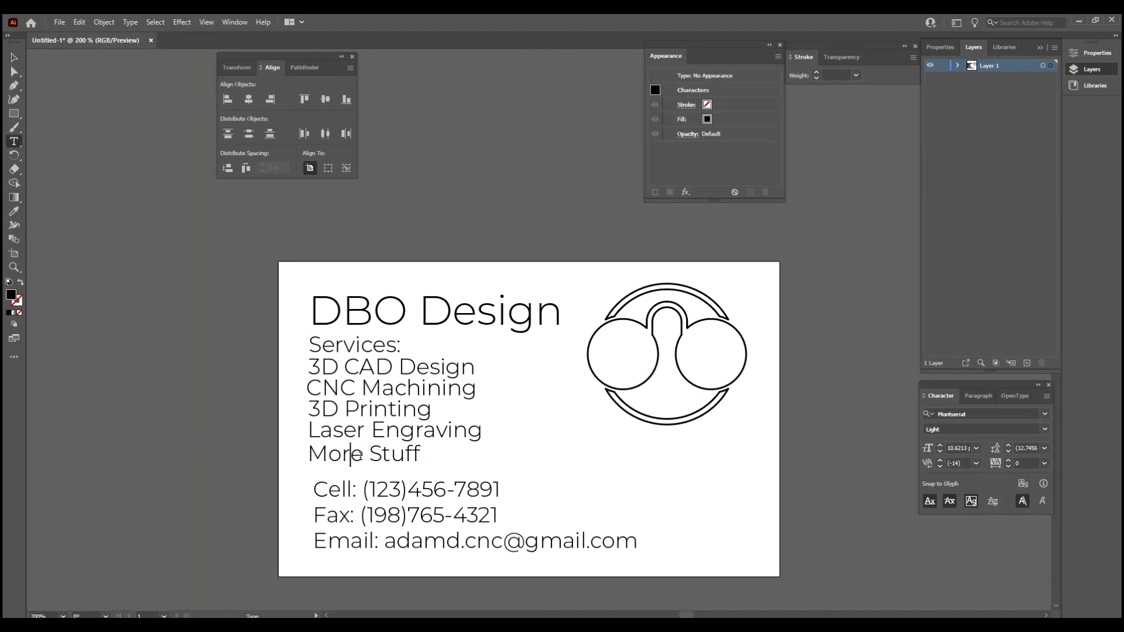
click(351, 452)
scroll(234, 384, down, 1)
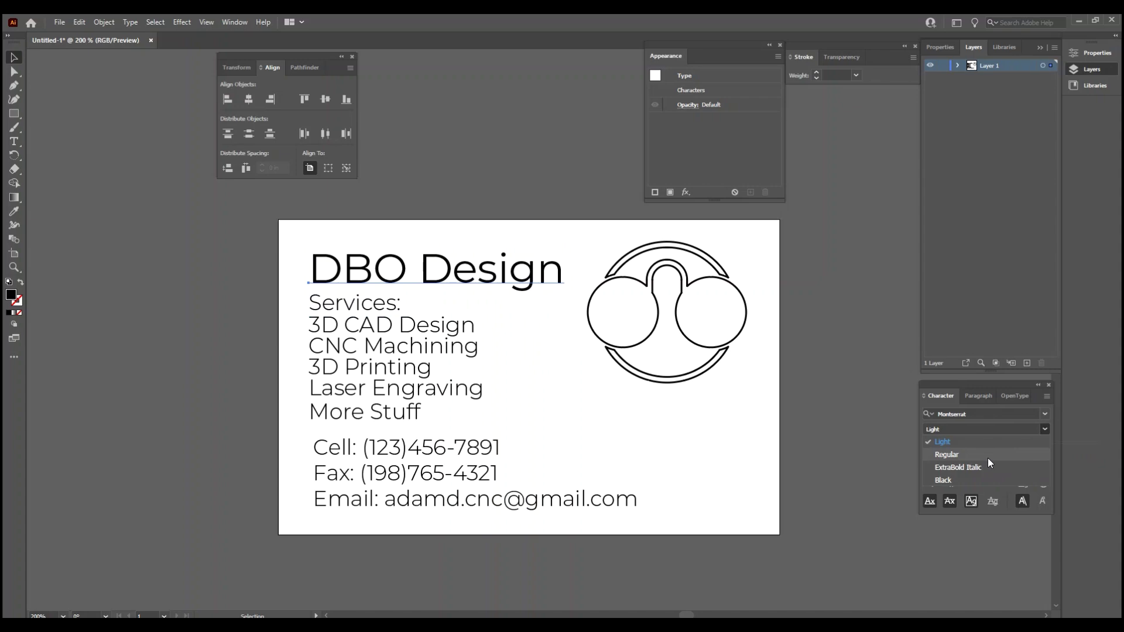
scroll(334, 483, up, 2)
click(329, 500)
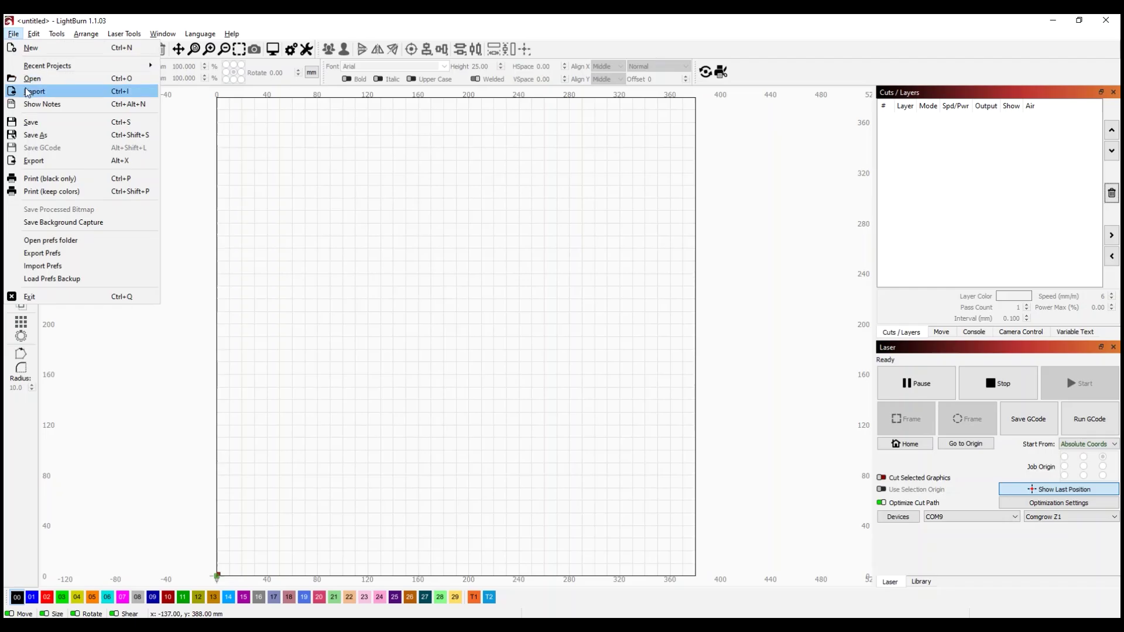
Start importing a design file from the Business Card folder and list the importable file types
click(36, 91)
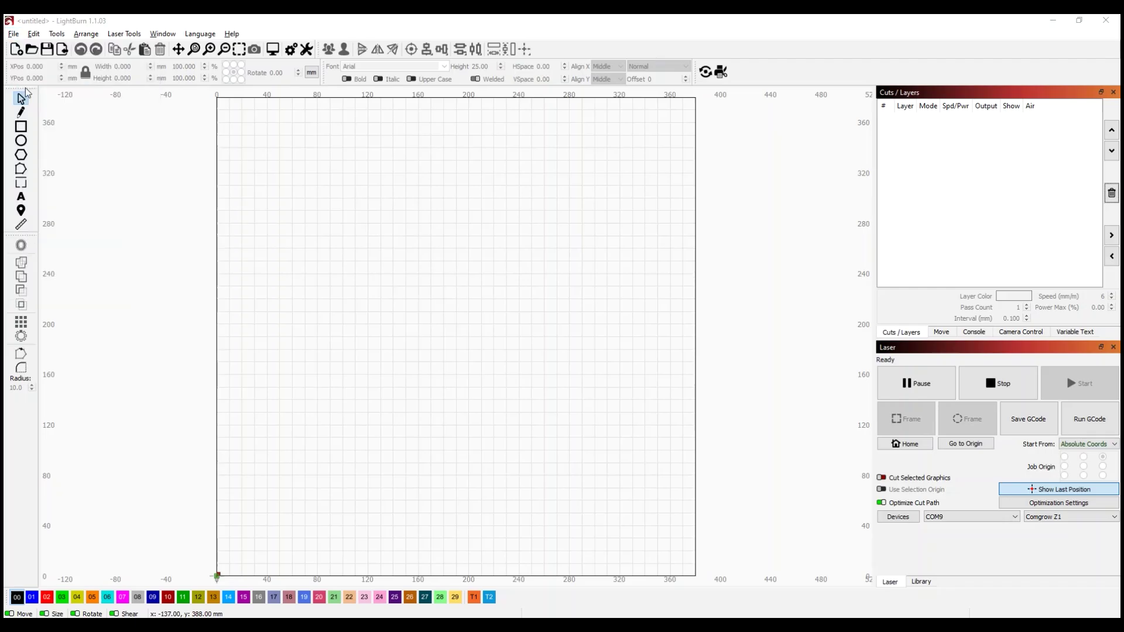
click(483, 305)
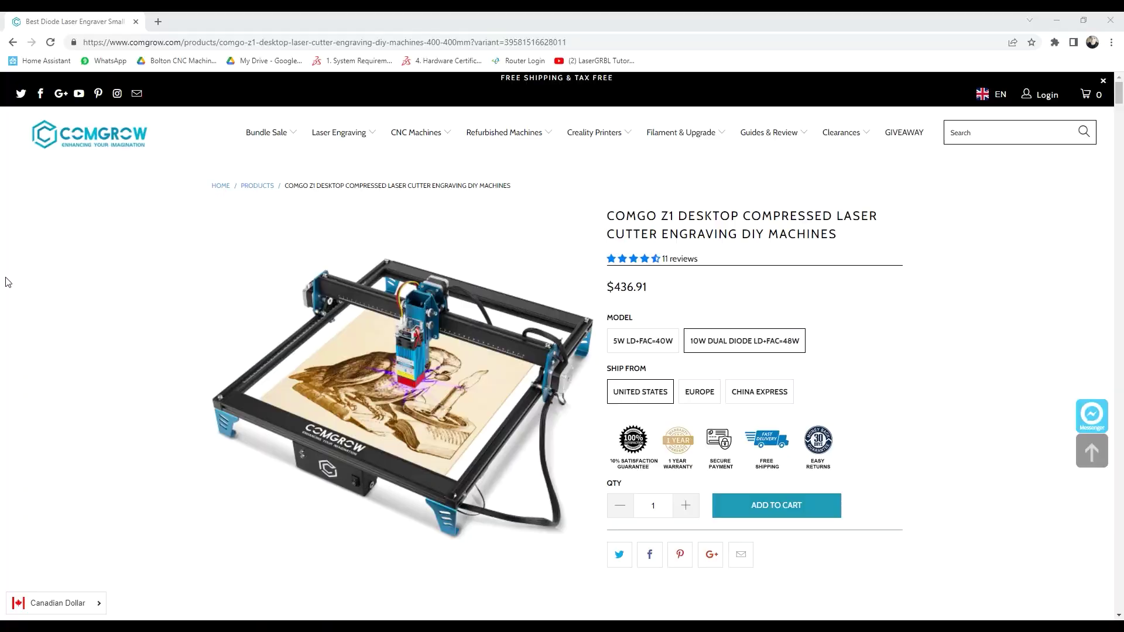
Scroll the Comgo Z1 page down to its description and FEATURES list
scroll(92, 279, down, 3)
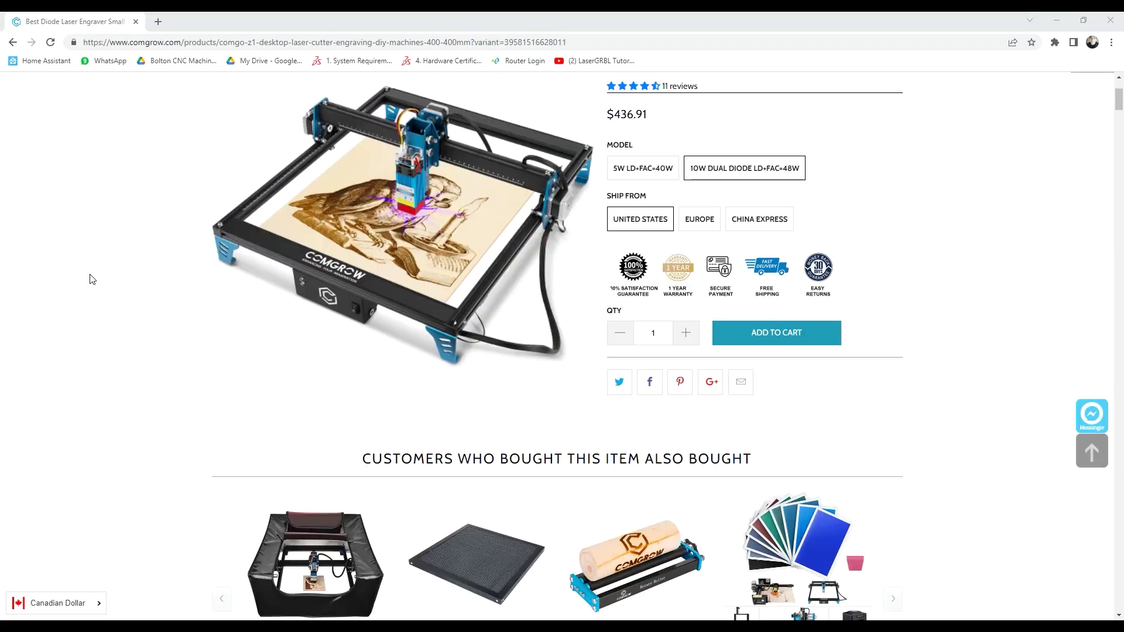
scroll(91, 278, down, 4)
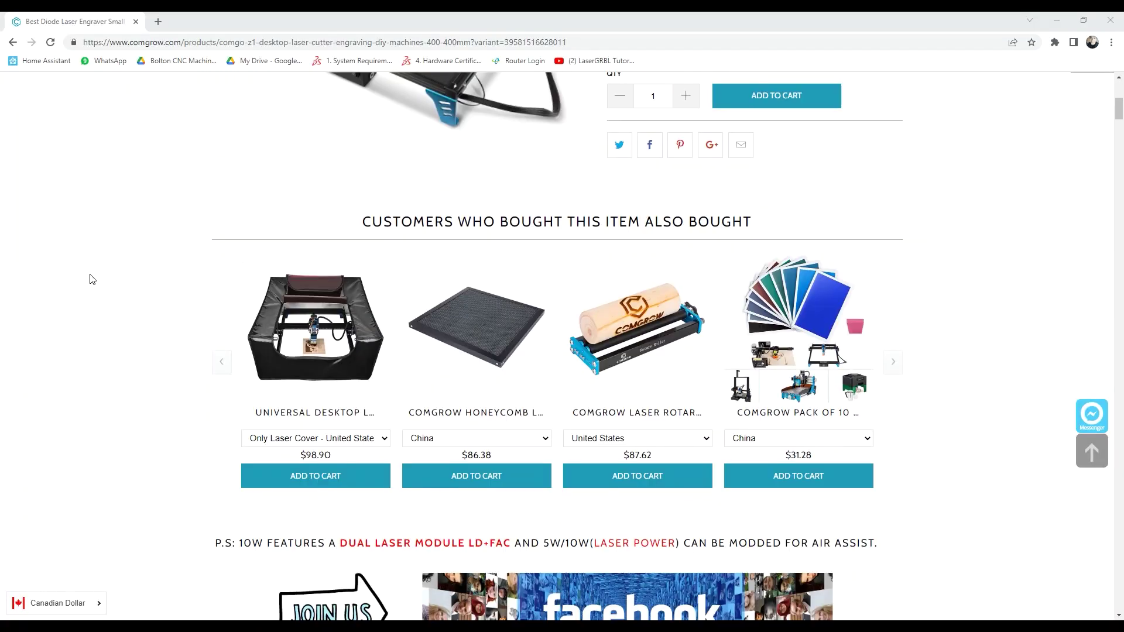
scroll(92, 279, down, 9)
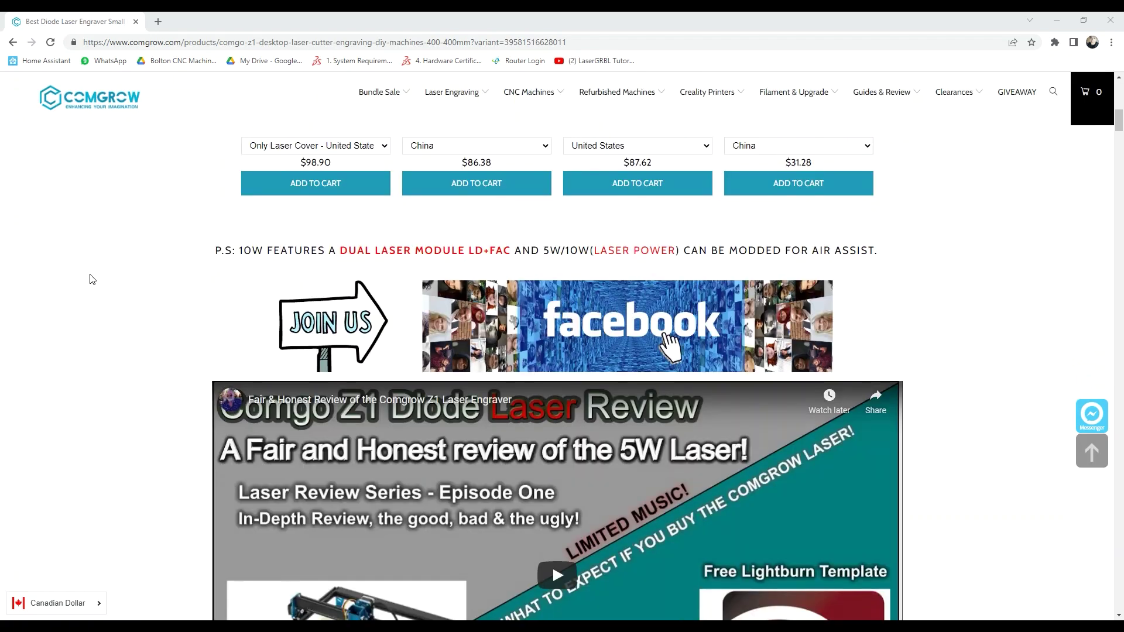
scroll(92, 279, down, 7)
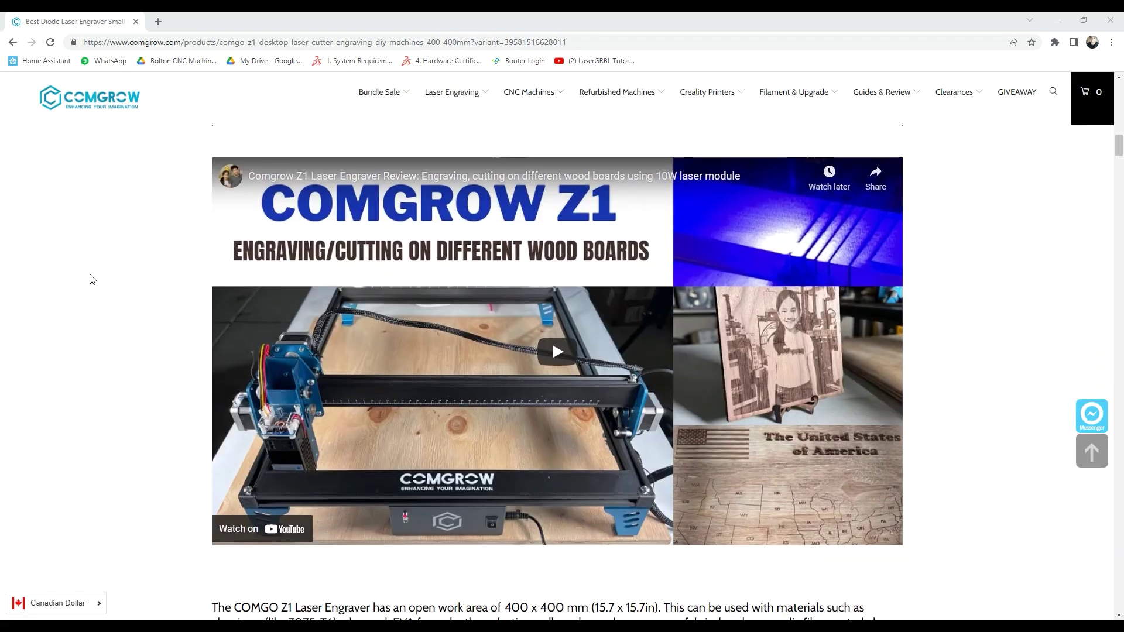
scroll(91, 279, down, 8)
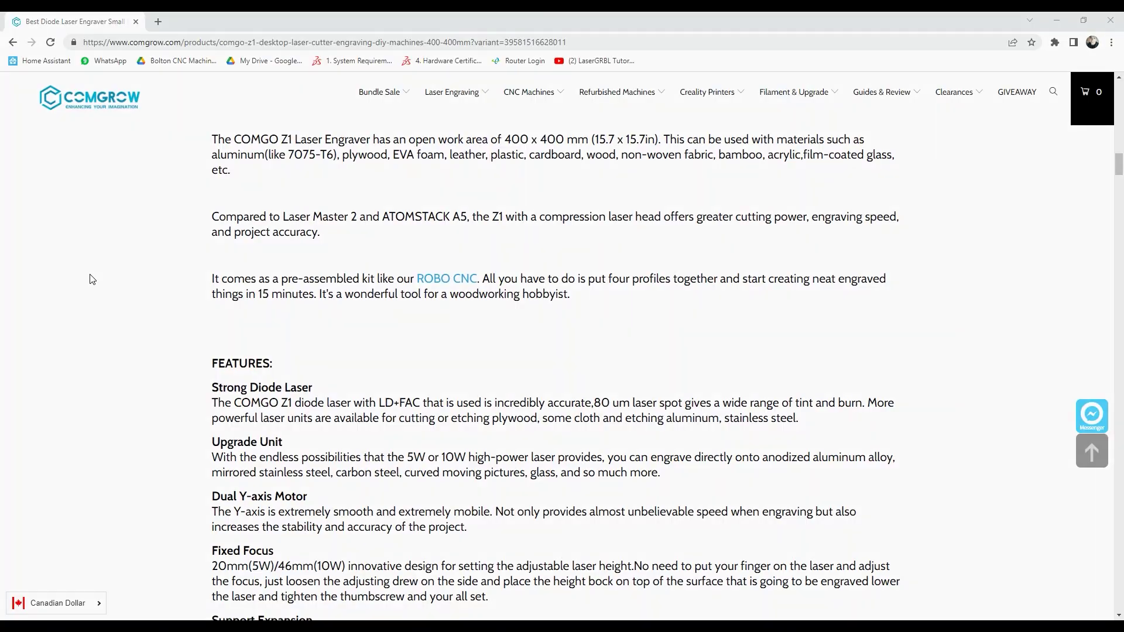